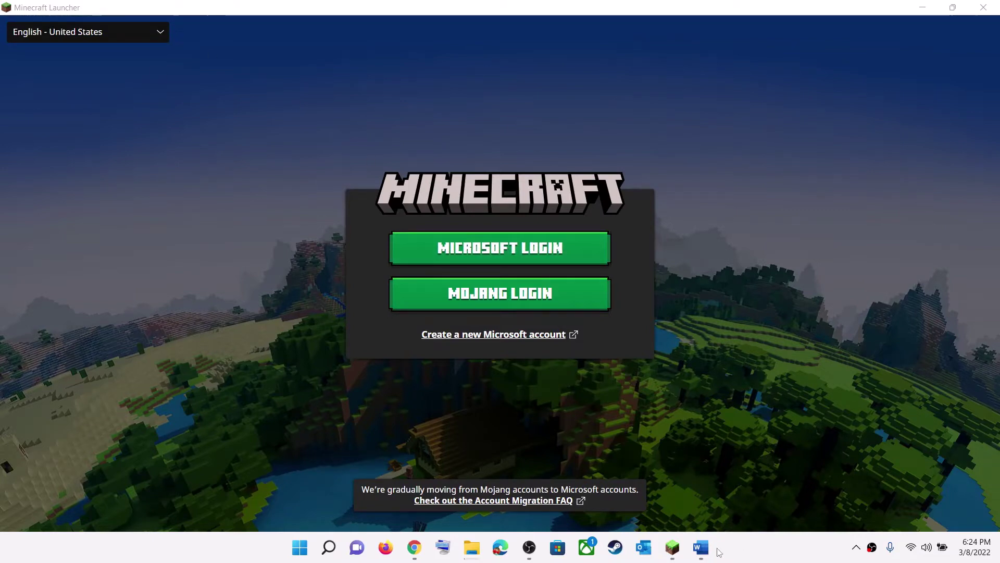
- Bring up the Word guide and highlight the error code and the Step 1 restart advice
{"action": "left_click", "coordinate": [701, 548]}
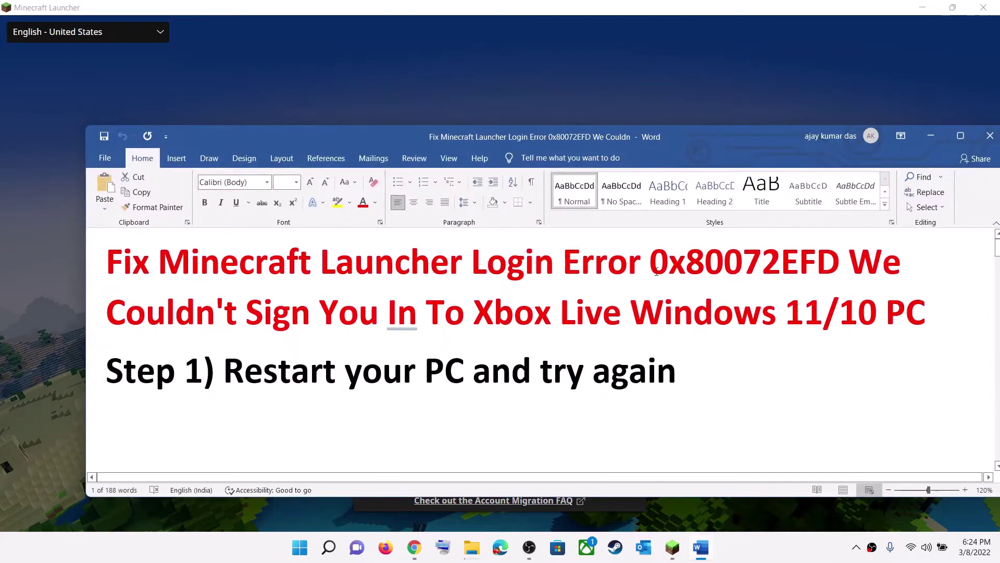
{"action": "left_click_drag", "start_coordinate": [650, 260], "coordinate": [843, 261]}
{"action": "left_click_drag", "start_coordinate": [249, 363], "coordinate": [677, 373]}
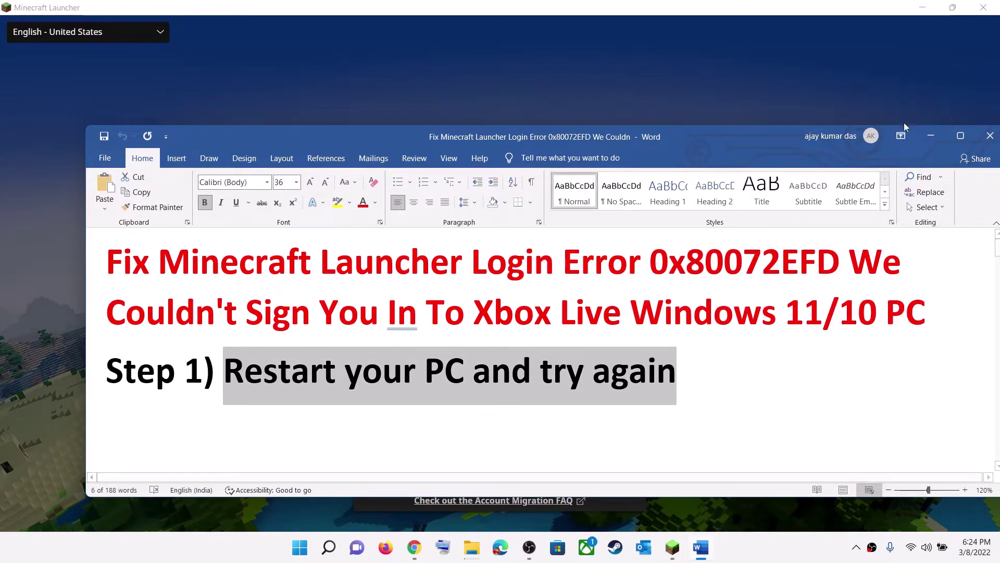
- Check the Start menu's Restart power option without restarting, then return to the Word guide
{"action": "left_click", "coordinate": [931, 137]}
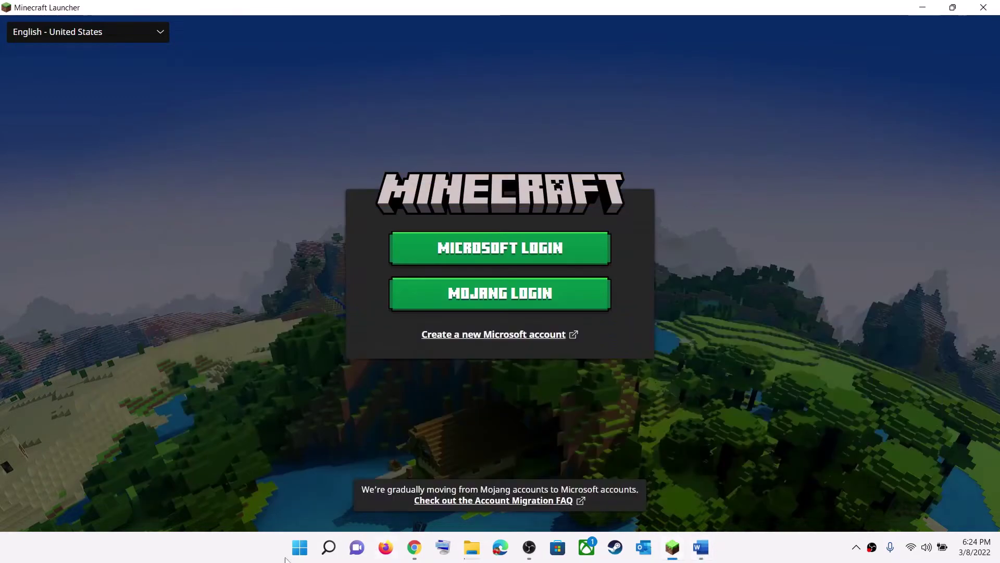
{"action": "left_click", "coordinate": [300, 547]}
{"action": "left_click", "coordinate": [661, 503]}
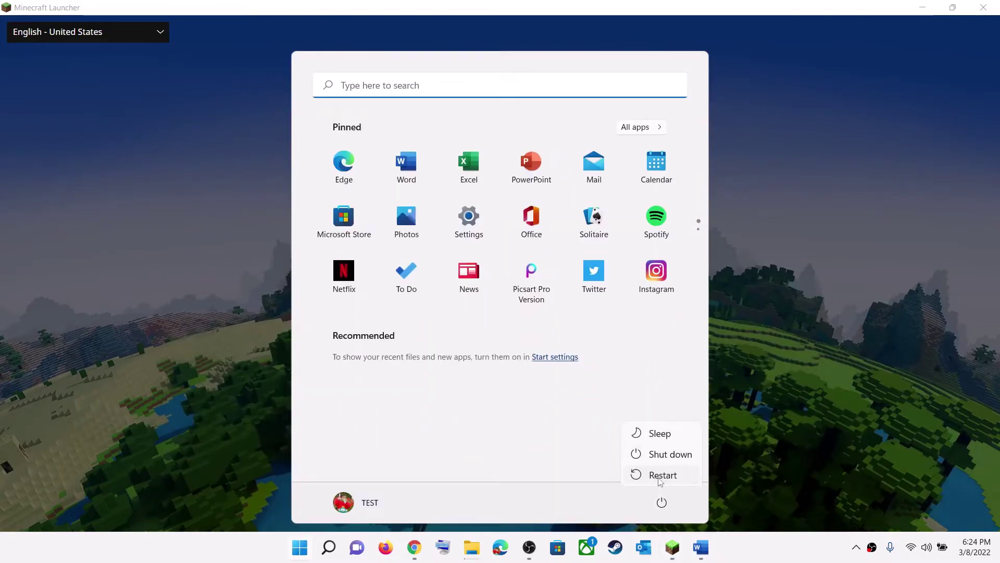
{"action": "left_click", "coordinate": [834, 279]}
{"action": "left_click", "coordinate": [833, 279]}
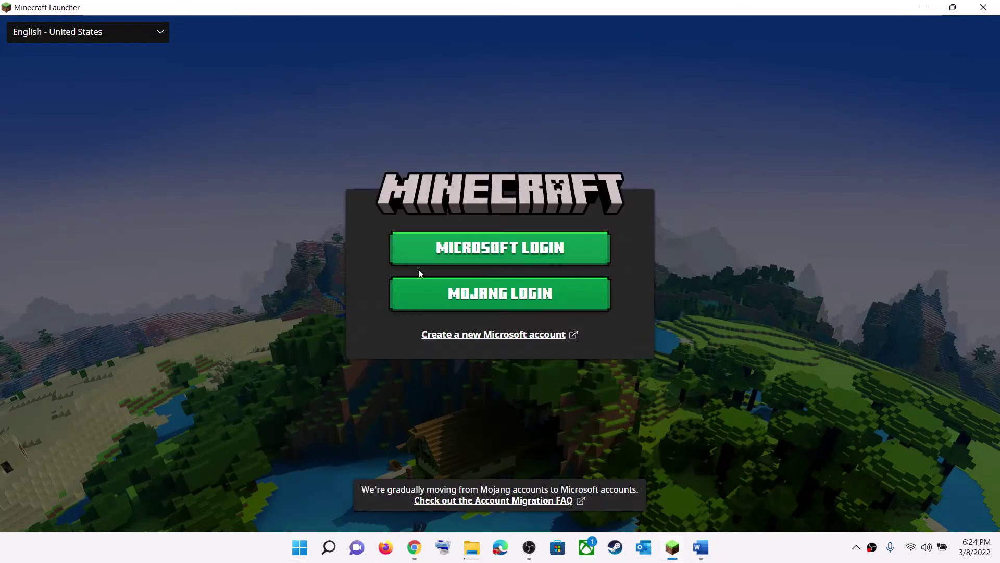
{"action": "left_click", "coordinate": [701, 547]}
- Read Step 2 'Repair/Reset Minecraft launcher, Xbox App and Store' and the error code 0x80072EFD
{"action": "scroll", "coordinate": [748, 256], "scroll_direction": "down", "scroll_amount": 2}
{"action": "scroll", "coordinate": [747, 255], "scroll_direction": "up", "scroll_amount": 2}
{"action": "double_click", "coordinate": [748, 255]}
{"action": "scroll", "coordinate": [447, 368], "scroll_direction": "down", "scroll_amount": 3}
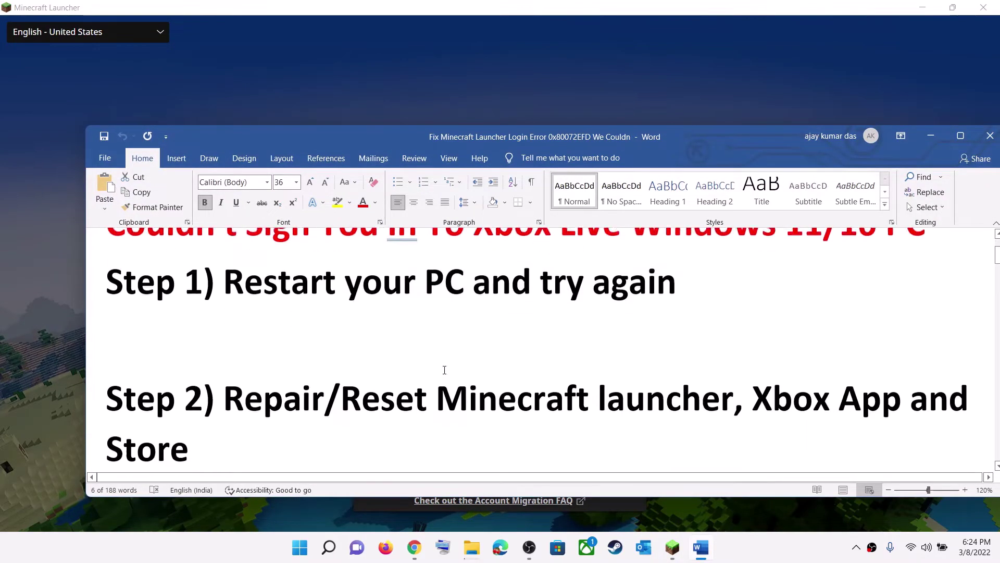
{"action": "left_click_drag", "start_coordinate": [244, 377], "coordinate": [433, 376]}
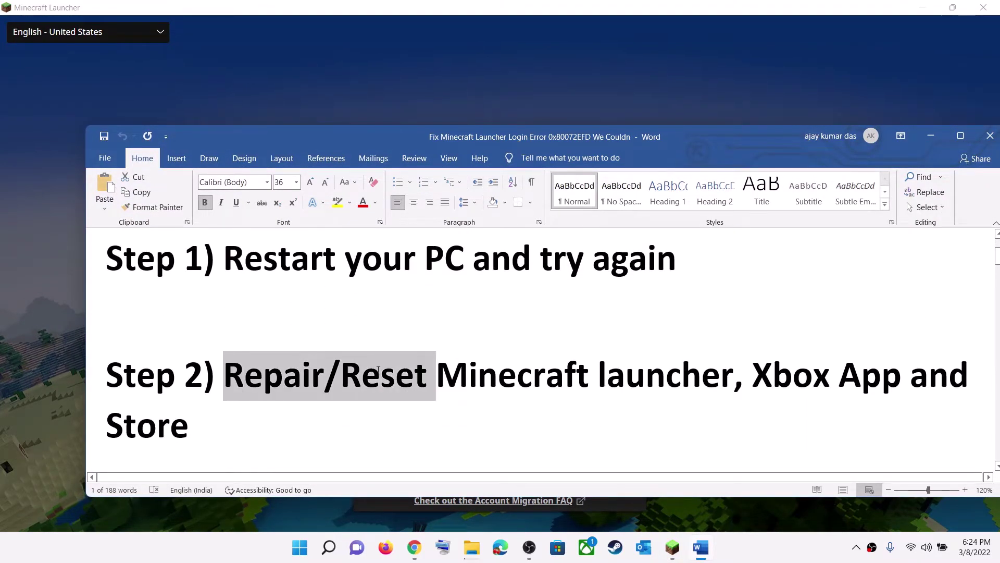
{"action": "double_click", "coordinate": [531, 386]}
{"action": "left_click_drag", "start_coordinate": [198, 432], "coordinate": [137, 375]}
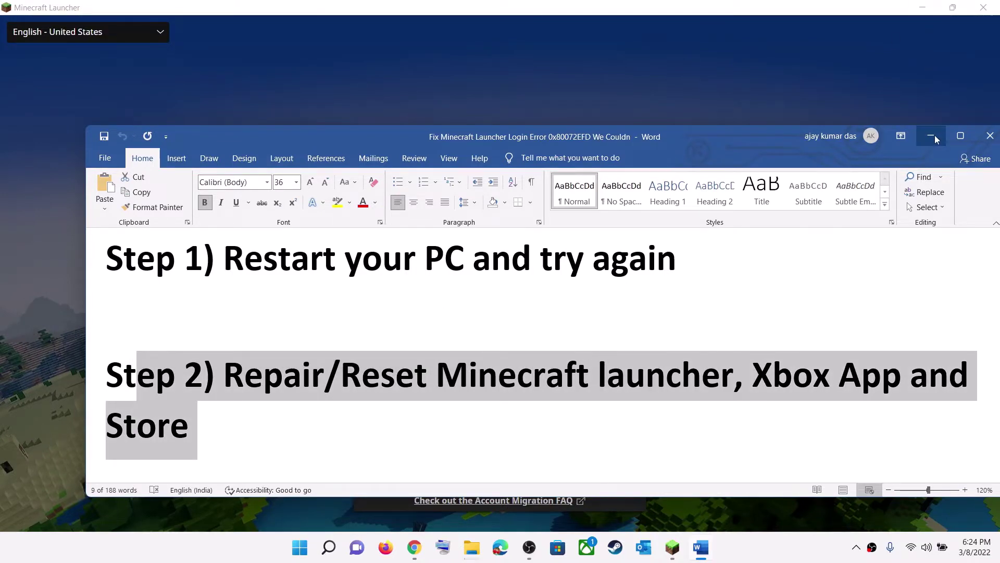
- Search 'mine' in Start and open Minecraft Launcher's app settings
{"action": "left_click", "coordinate": [930, 136]}
{"action": "left_click", "coordinate": [302, 560]}
{"action": "type", "text": "m"}
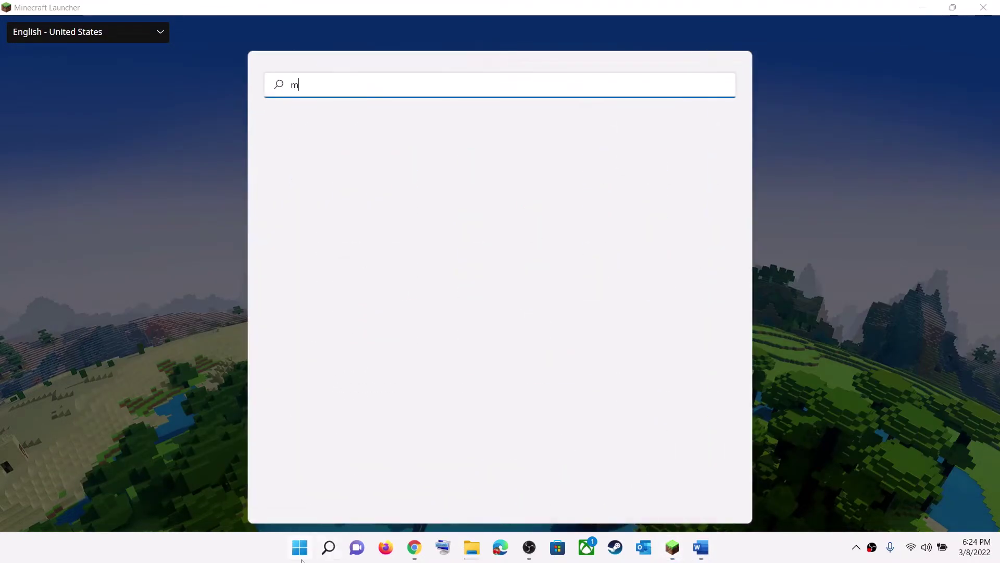
{"action": "type", "text": "ine"}
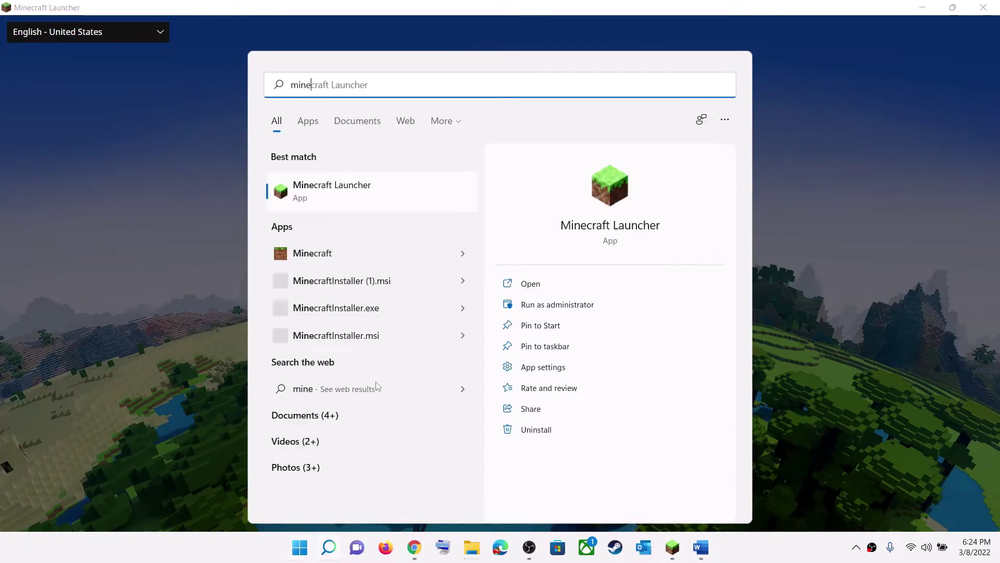
{"action": "right_click", "coordinate": [324, 197]}
{"action": "left_click", "coordinate": [386, 286]}
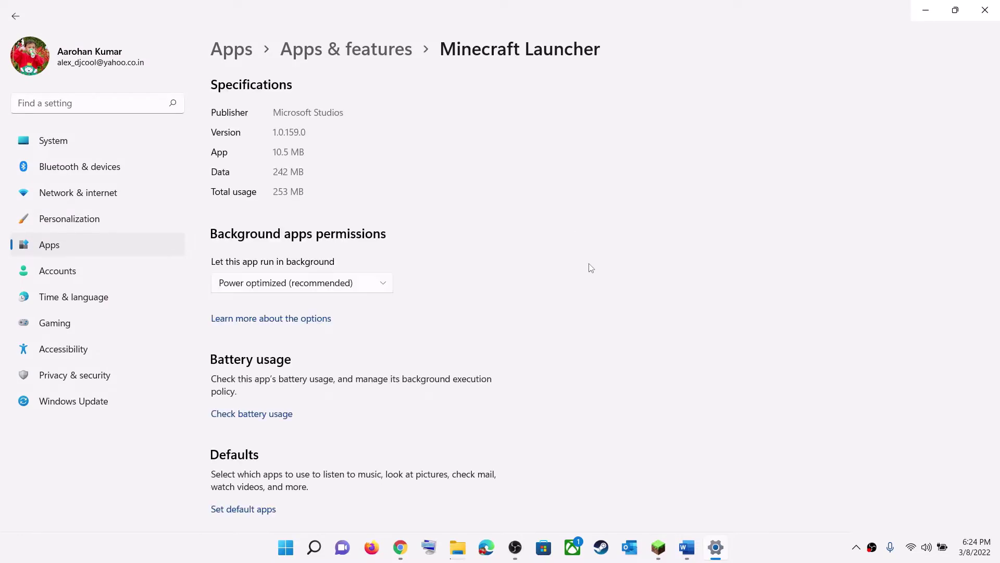
- Repair the Minecraft Launcher, then reset it and confirm deleting its data
{"action": "scroll", "coordinate": [289, 372], "scroll_direction": "down", "scroll_amount": 8}
{"action": "scroll", "coordinate": [297, 370], "scroll_direction": "down", "scroll_amount": 2}
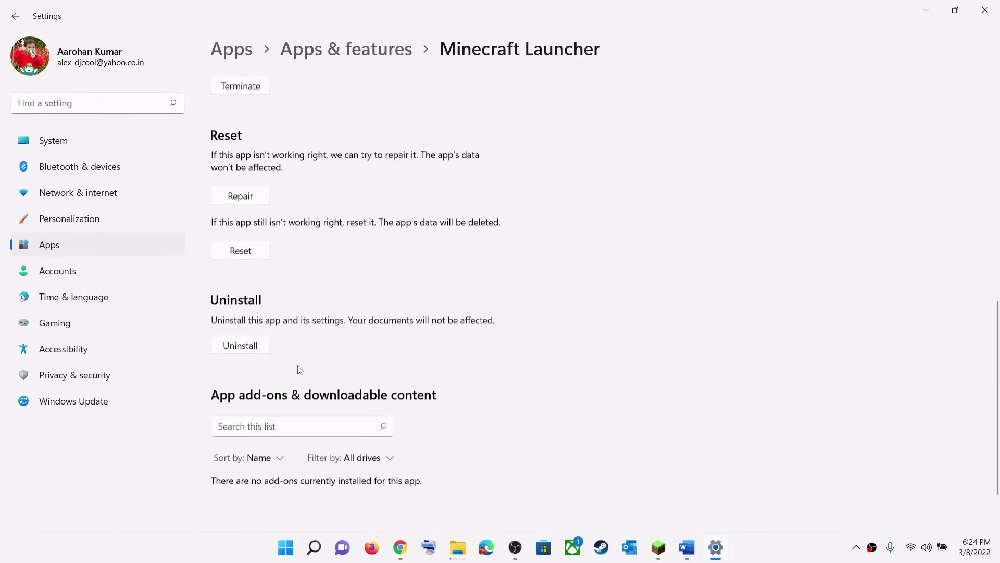
{"action": "left_click", "coordinate": [245, 227]}
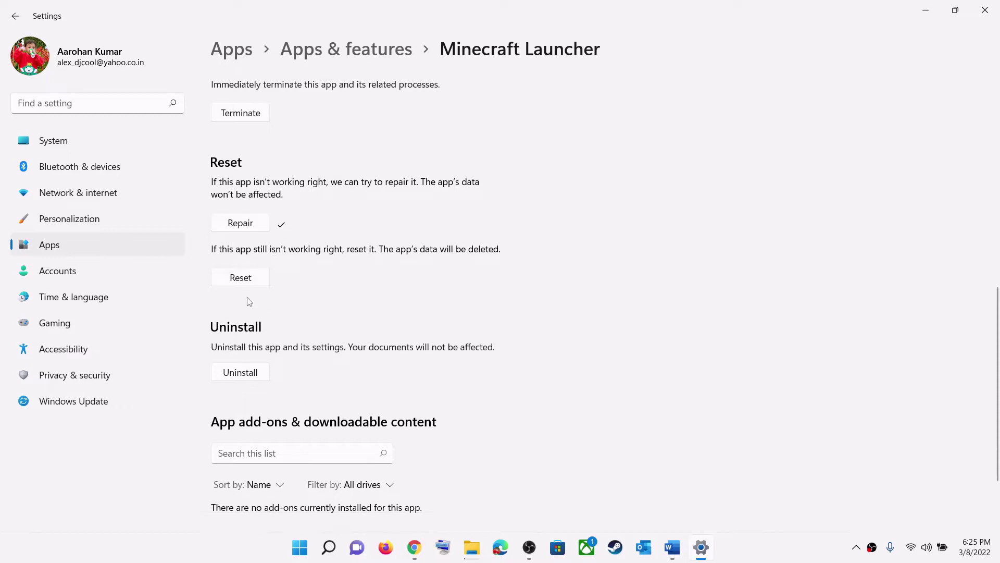
{"action": "left_click", "coordinate": [241, 278]}
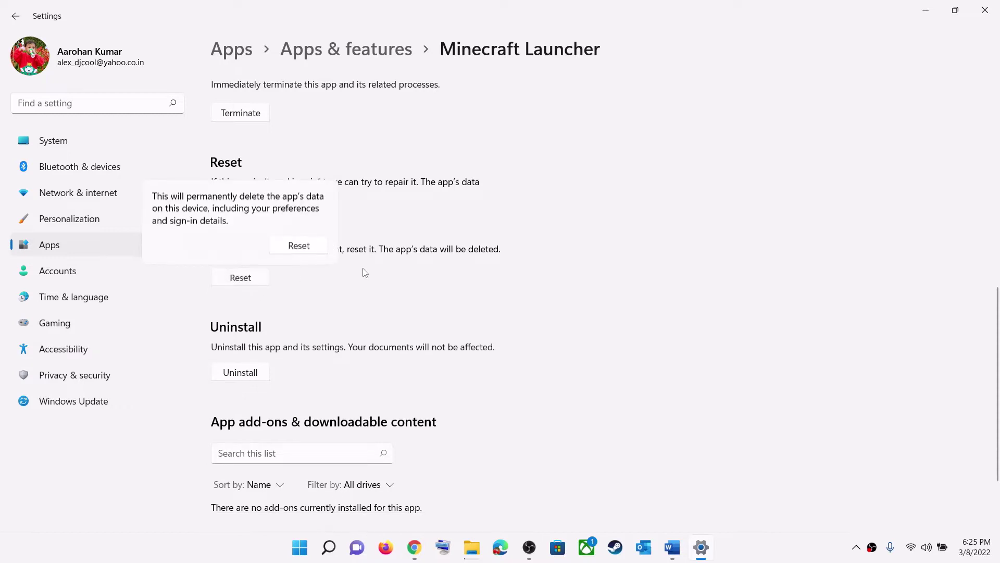
{"action": "left_click", "coordinate": [304, 253]}
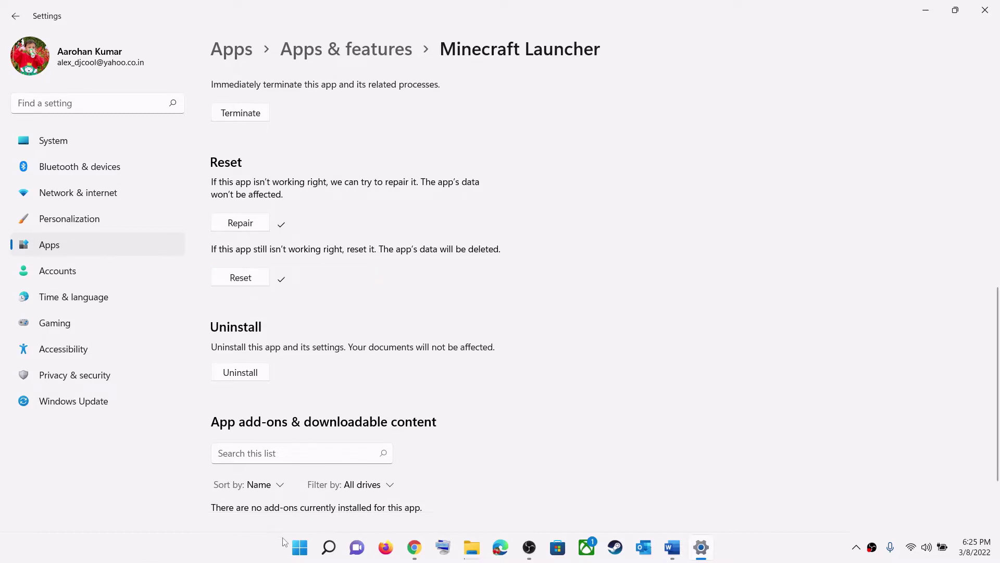
{"action": "left_click", "coordinate": [298, 548]}
- Search 'xbox', open the Xbox app's settings, repair it, then confirm its reset
{"action": "type", "text": "xbox"}
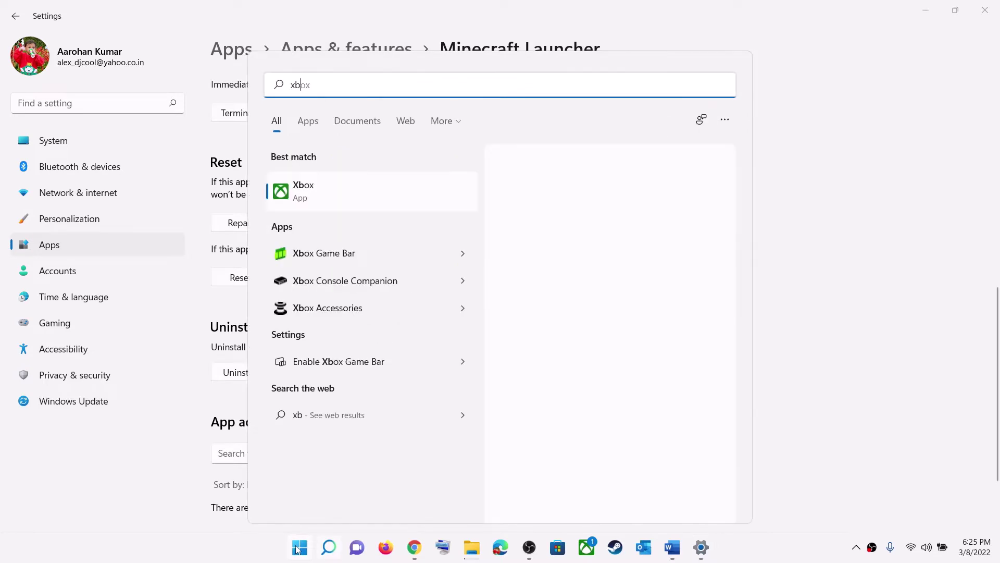
{"action": "right_click", "coordinate": [318, 193]}
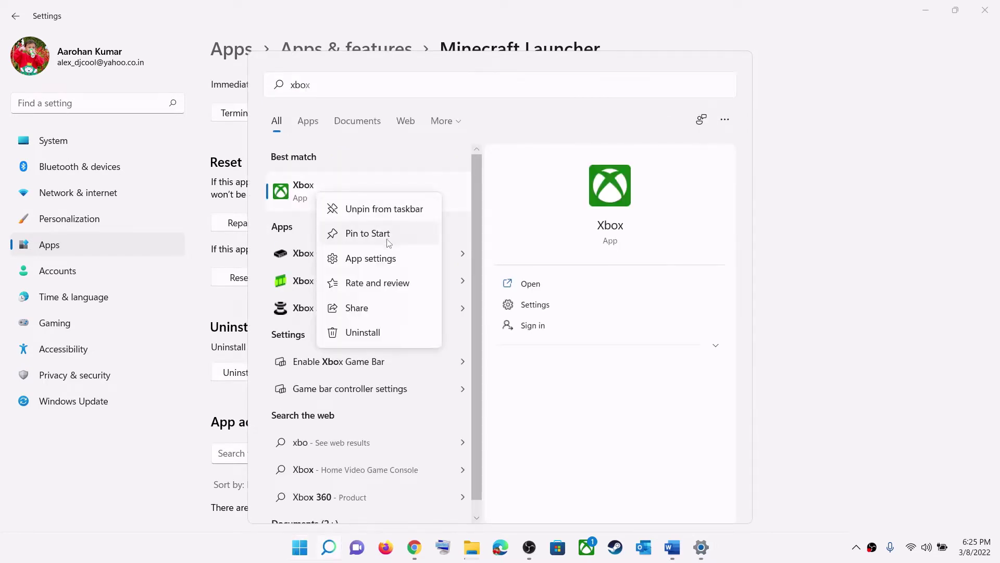
{"action": "left_click", "coordinate": [364, 259]}
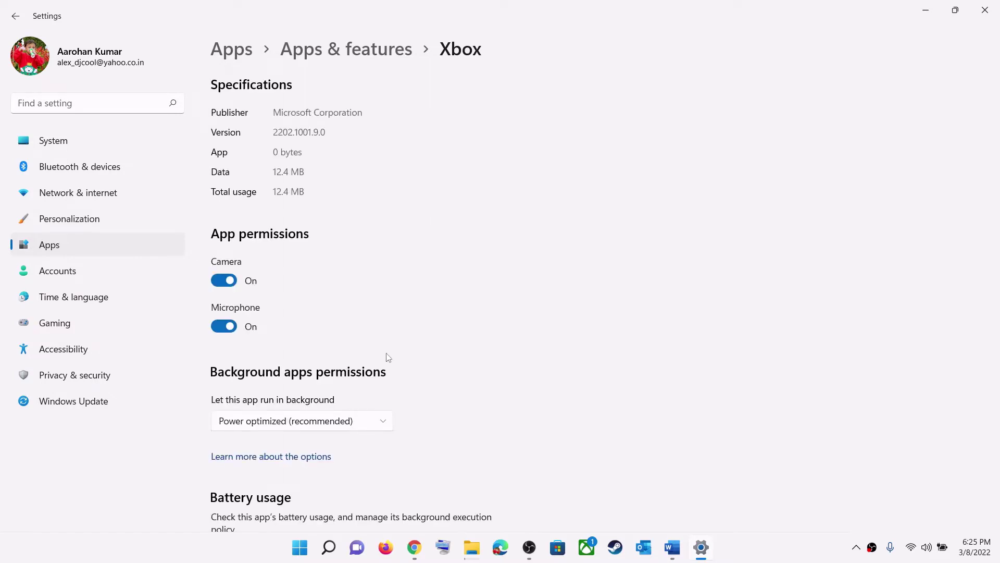
{"action": "scroll", "coordinate": [388, 357], "scroll_direction": "down", "scroll_amount": 10}
{"action": "left_click", "coordinate": [257, 292]}
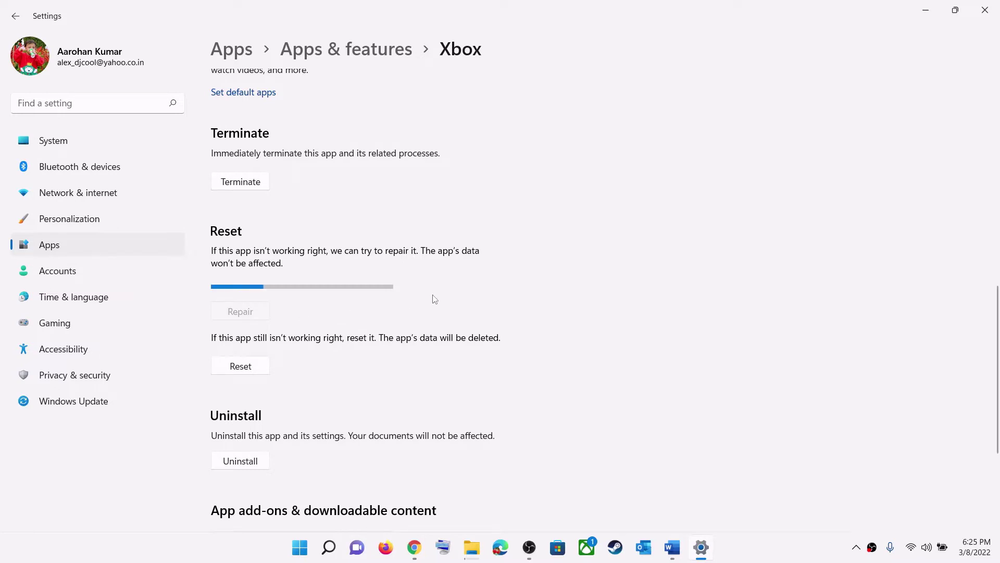
{"action": "left_click", "coordinate": [243, 371]}
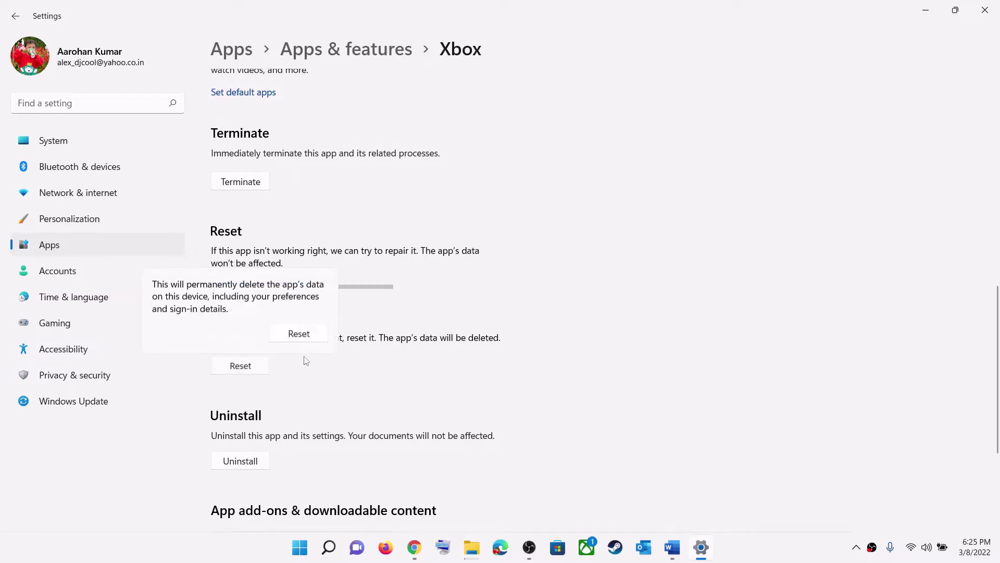
{"action": "left_click", "coordinate": [307, 336]}
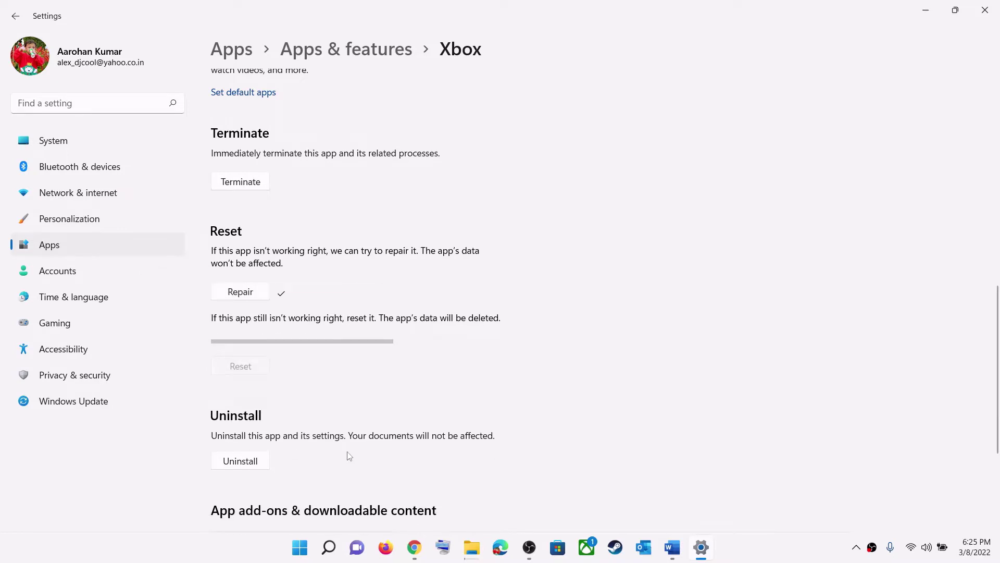
{"action": "left_click", "coordinate": [302, 550]}
- Search 'store', open Microsoft Store's app settings, repair it, then confirm its reset
{"action": "type", "text": "s"}
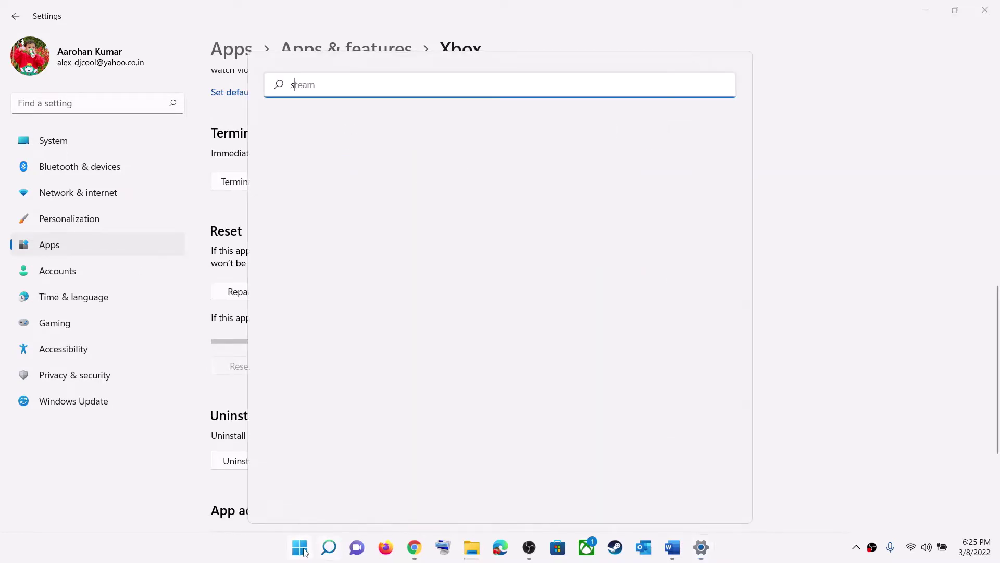
{"action": "type", "text": "tore"}
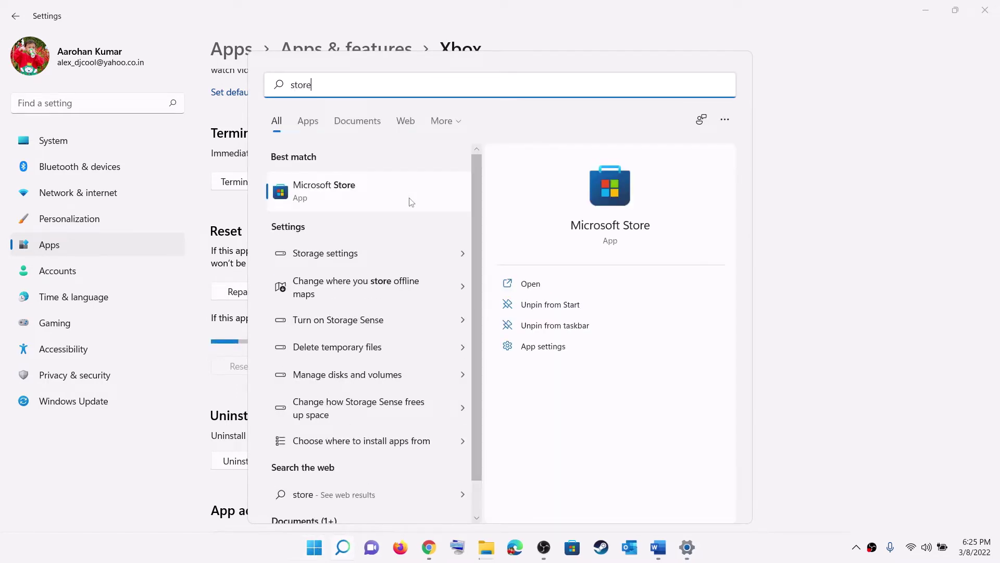
{"action": "right_click", "coordinate": [329, 202]}
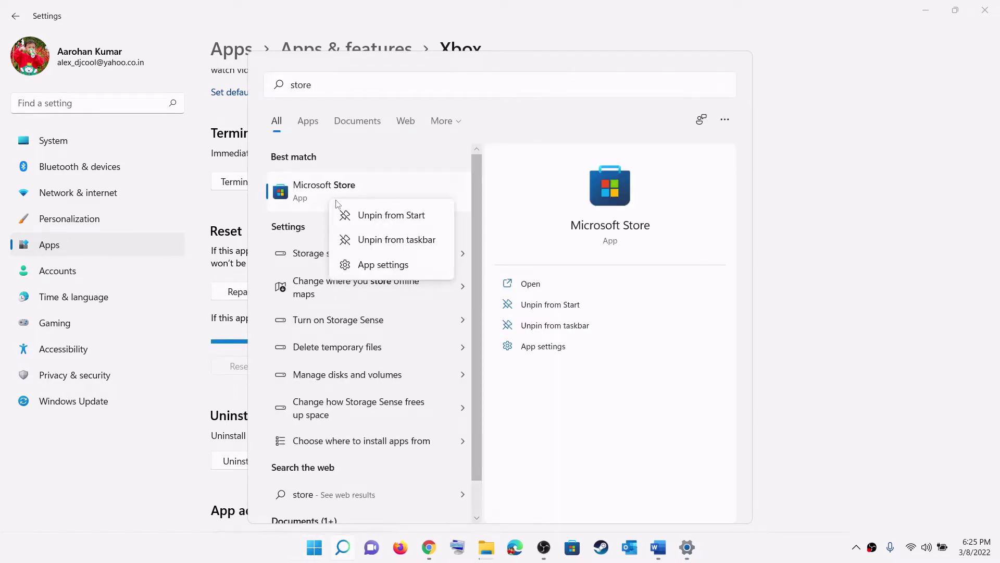
{"action": "left_click", "coordinate": [383, 263]}
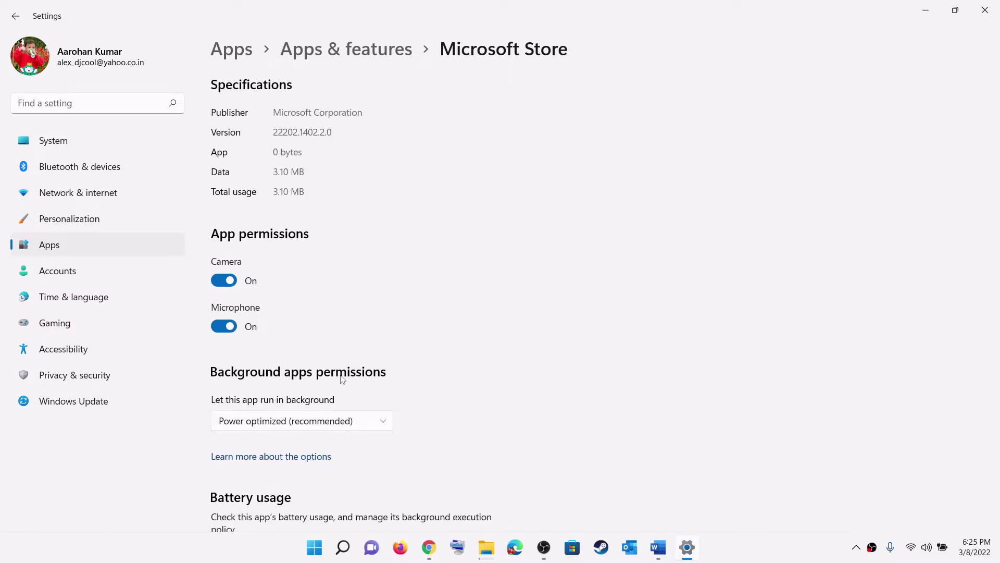
{"action": "scroll", "coordinate": [343, 379], "scroll_direction": "down", "scroll_amount": 10}
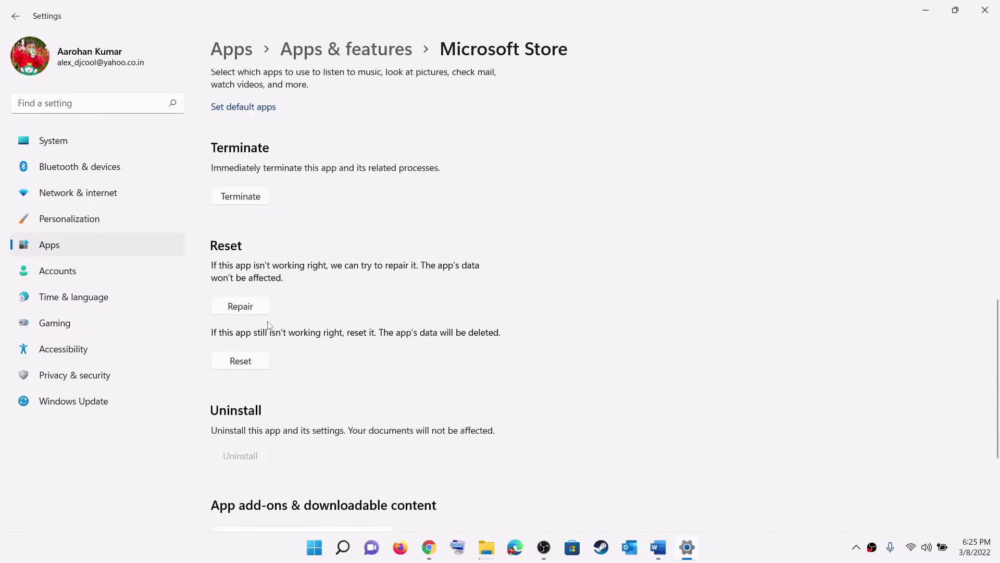
{"action": "left_click", "coordinate": [261, 309]}
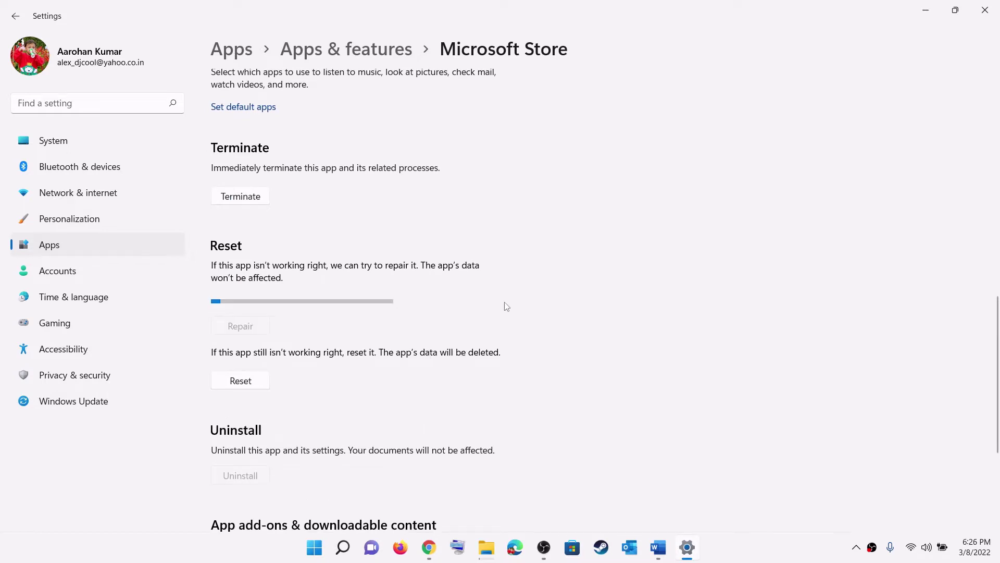
{"action": "left_click", "coordinate": [259, 387]}
{"action": "left_click", "coordinate": [314, 348]}
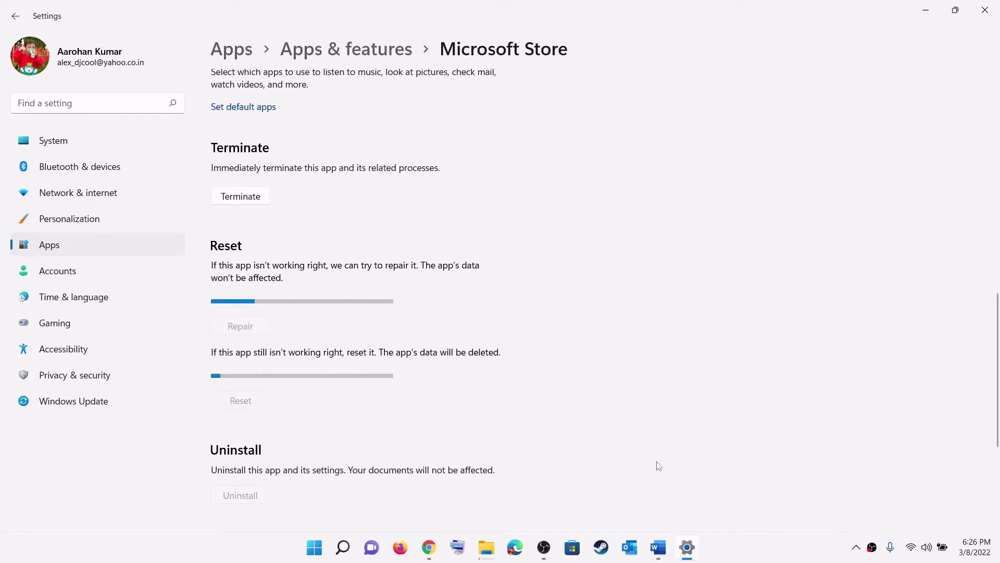
- Scroll the Word guide to Step 3 and select the WSRESET command
{"action": "left_click", "coordinate": [652, 554]}
{"action": "scroll", "coordinate": [319, 354], "scroll_direction": "down", "scroll_amount": 3}
{"action": "scroll", "coordinate": [318, 355], "scroll_direction": "down", "scroll_amount": 1}
{"action": "double_click", "coordinate": [352, 356]}
{"action": "key", "text": "ctrl+c"}
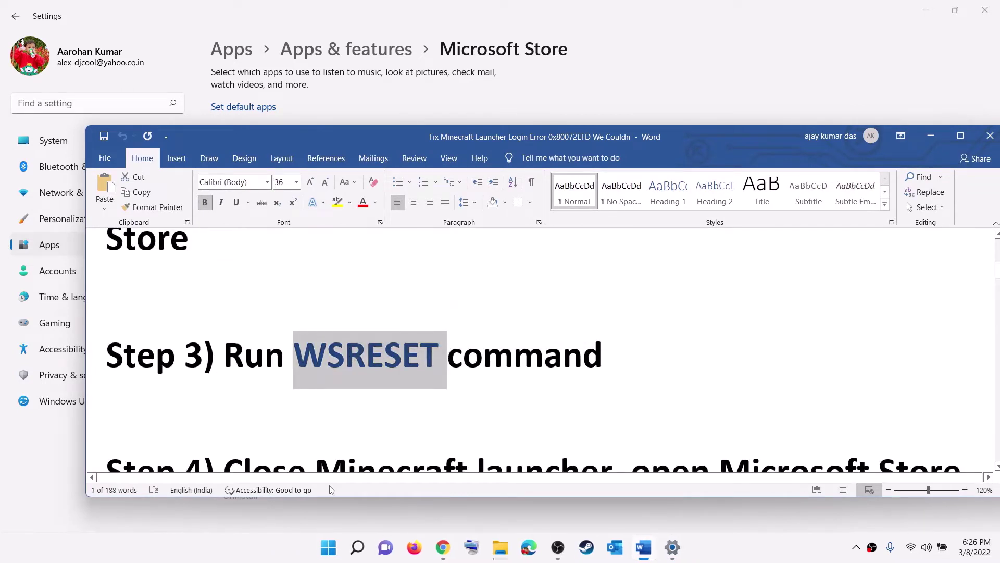
- Paste WSRESET into Start search and run it to reset the Store cache
{"action": "left_click", "coordinate": [329, 548]}
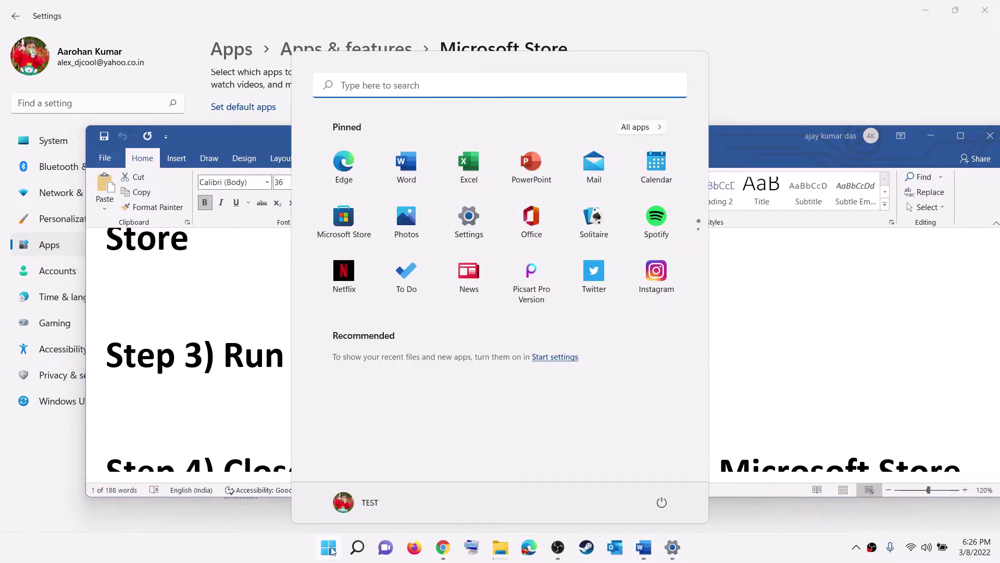
{"action": "key", "text": "ctrl+v"}
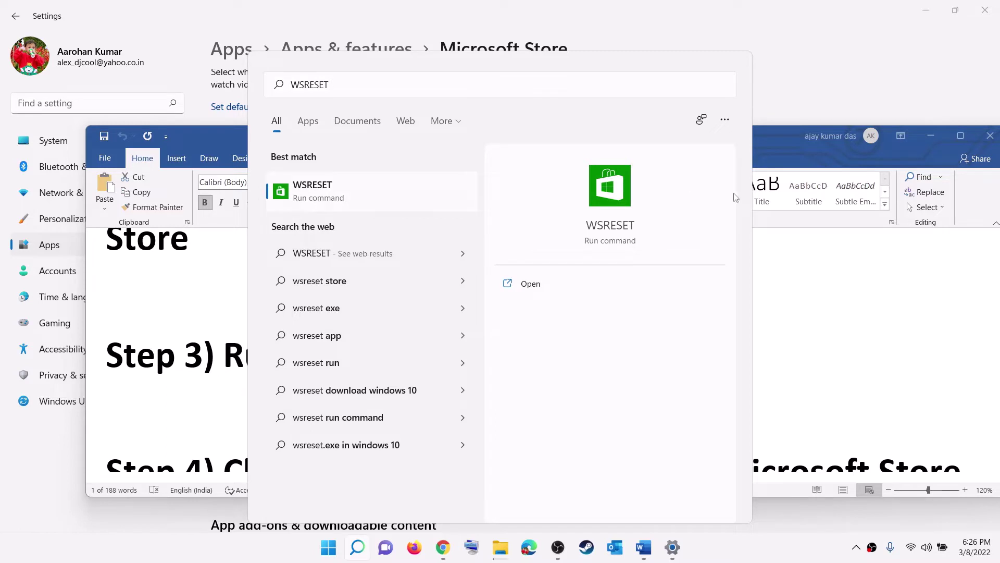
{"action": "left_click", "coordinate": [749, 195]}
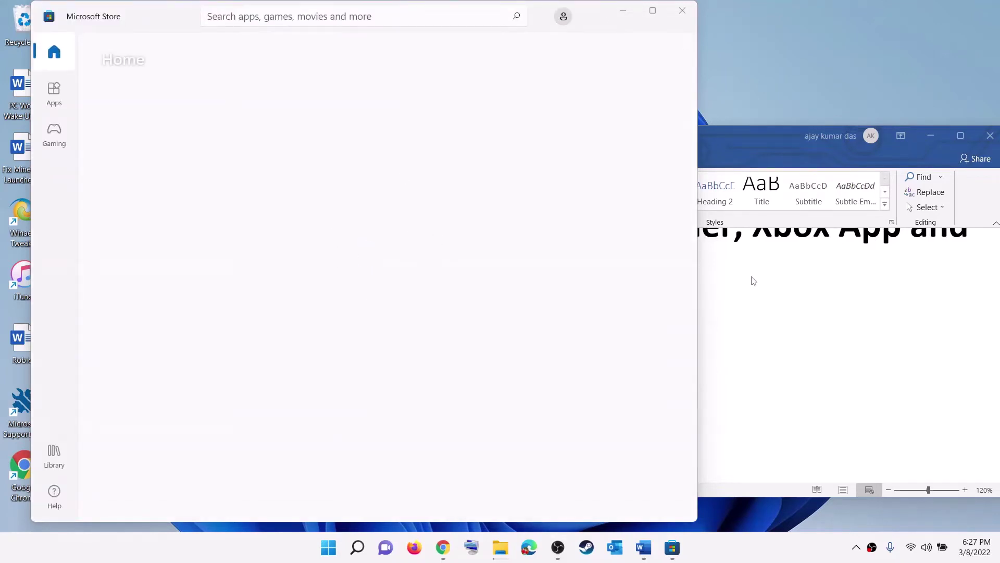
- Read the guide's steps to close the Minecraft launcher and open Microsoft Store, then check the Store
{"action": "key", "text": "alt+Tab"}
{"action": "scroll", "coordinate": [400, 386], "scroll_direction": "down", "scroll_amount": 5}
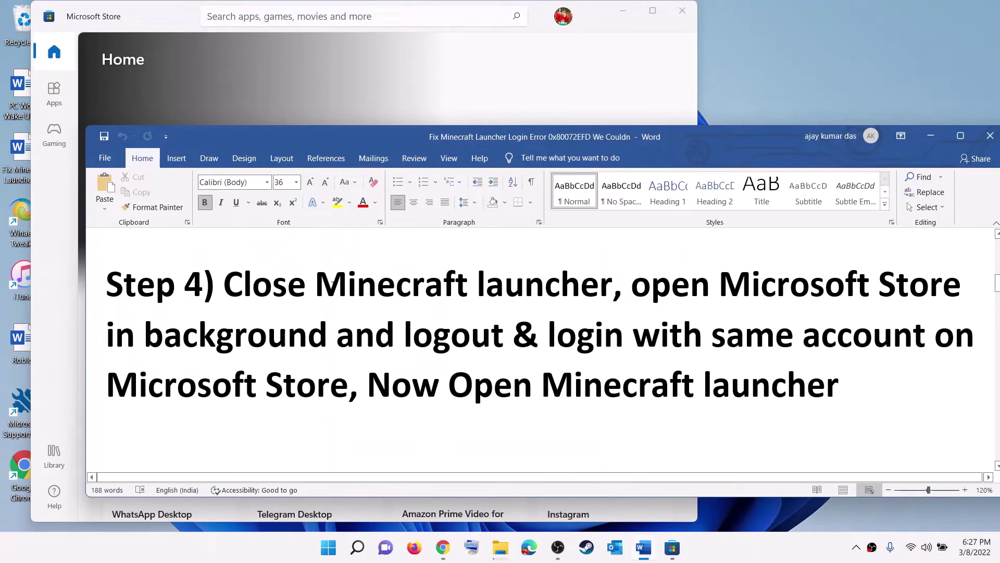
{"action": "left_click_drag", "start_coordinate": [223, 286], "coordinate": [670, 284]}
{"action": "left_click", "coordinate": [362, 284]}
{"action": "left_click_drag", "start_coordinate": [363, 284], "coordinate": [776, 285]}
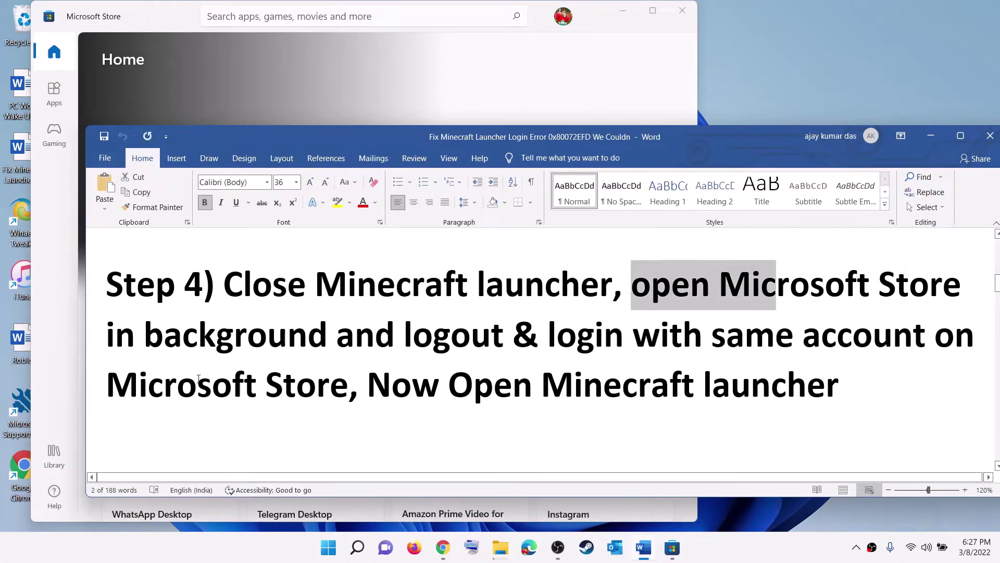
{"action": "left_click", "coordinate": [163, 333]}
{"action": "left_click", "coordinate": [652, 11]}
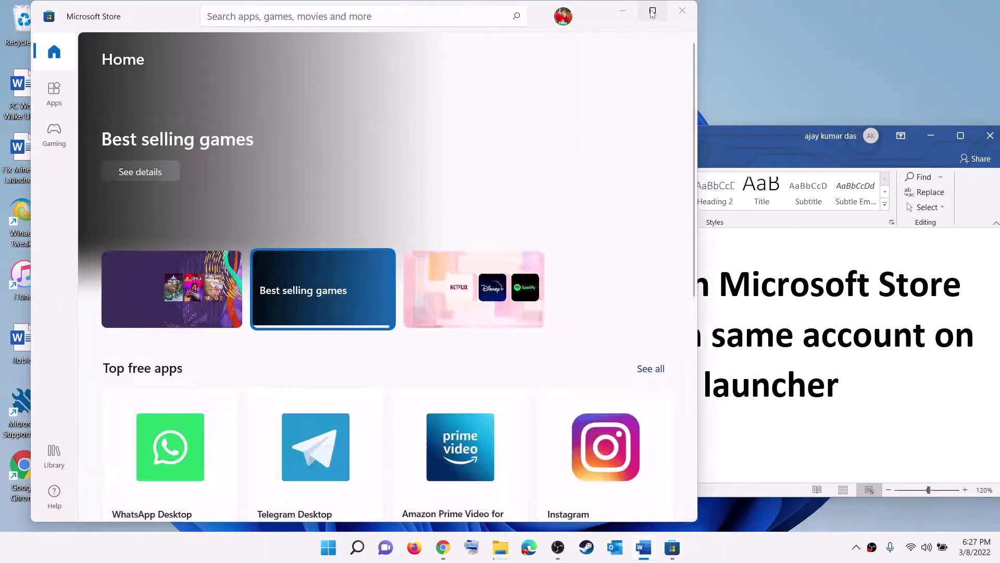
- Scroll the guide to Step 5 about checking date, time, time zone and region
{"action": "left_click", "coordinate": [643, 548]}
{"action": "left_click_drag", "start_coordinate": [803, 334], "coordinate": [448, 387]}
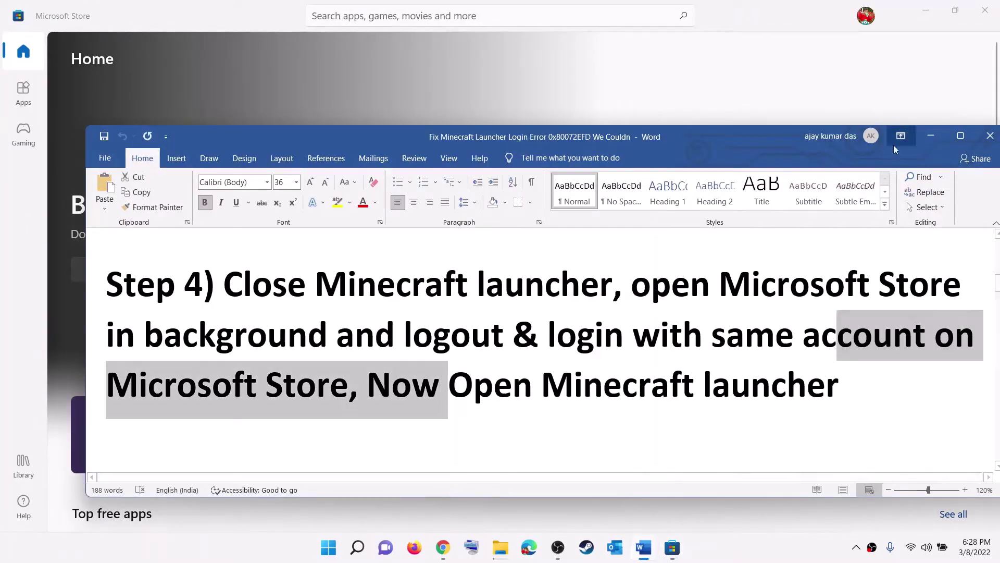
{"action": "scroll", "coordinate": [443, 385], "scroll_direction": "down", "scroll_amount": 3}
{"action": "scroll", "coordinate": [435, 374], "scroll_direction": "down", "scroll_amount": 1}
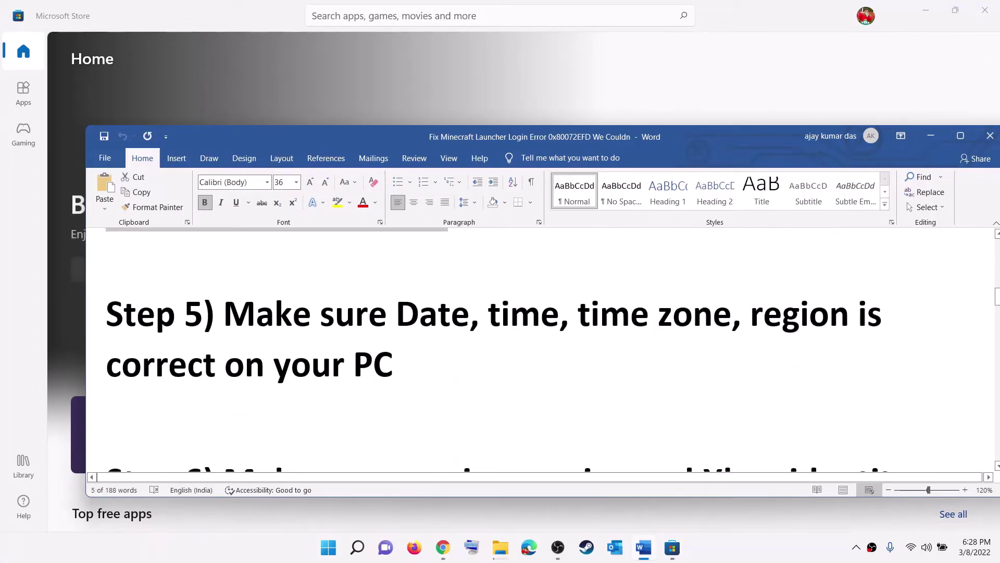
{"action": "left_click_drag", "start_coordinate": [224, 319], "coordinate": [748, 349]}
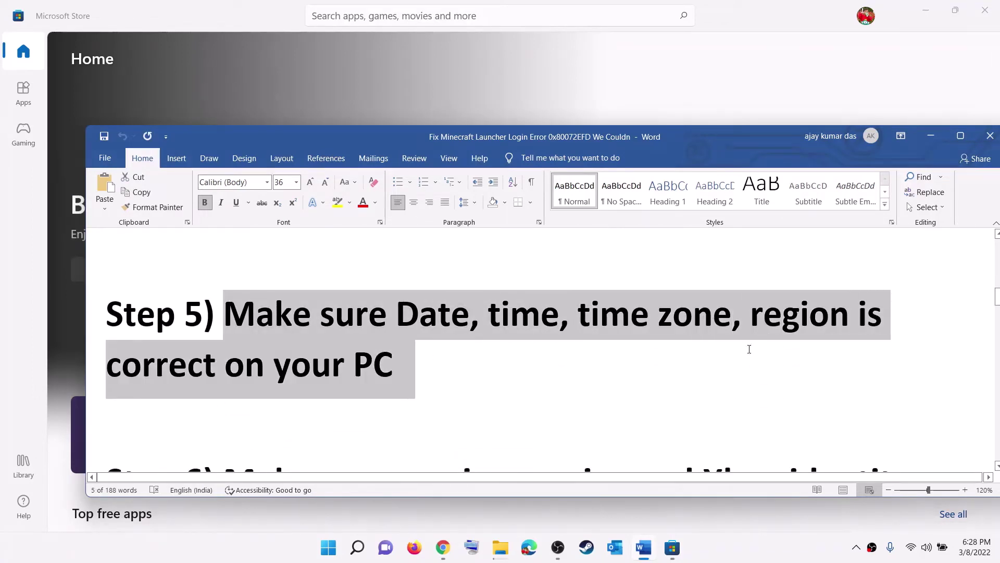
- Keep the UTC+05:30 Chennai, Kolkata, Mumbai, New Delhi time zone and sync the clock
{"action": "left_click", "coordinate": [932, 137]}
{"action": "right_click", "coordinate": [965, 552]}
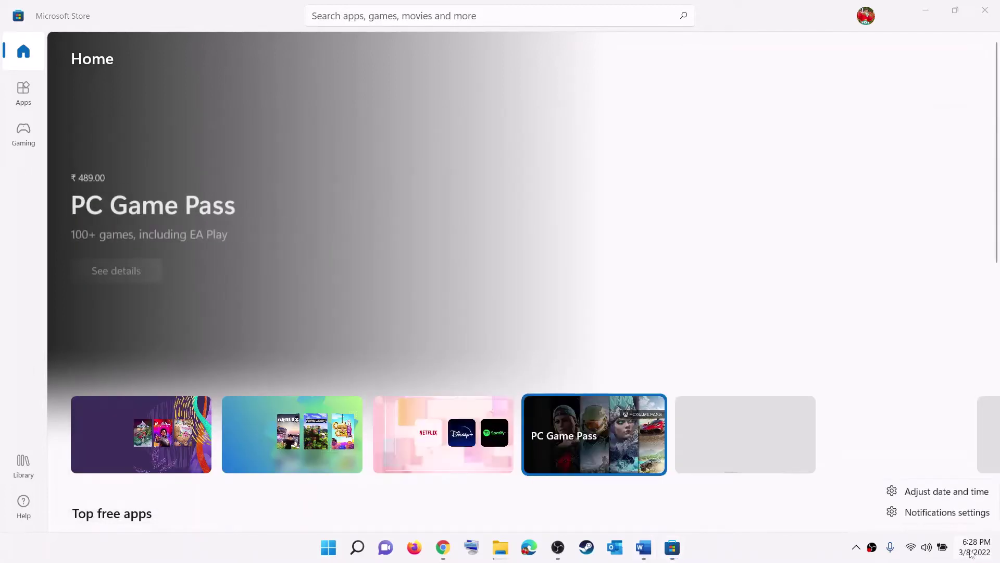
{"action": "left_click", "coordinate": [946, 493]}
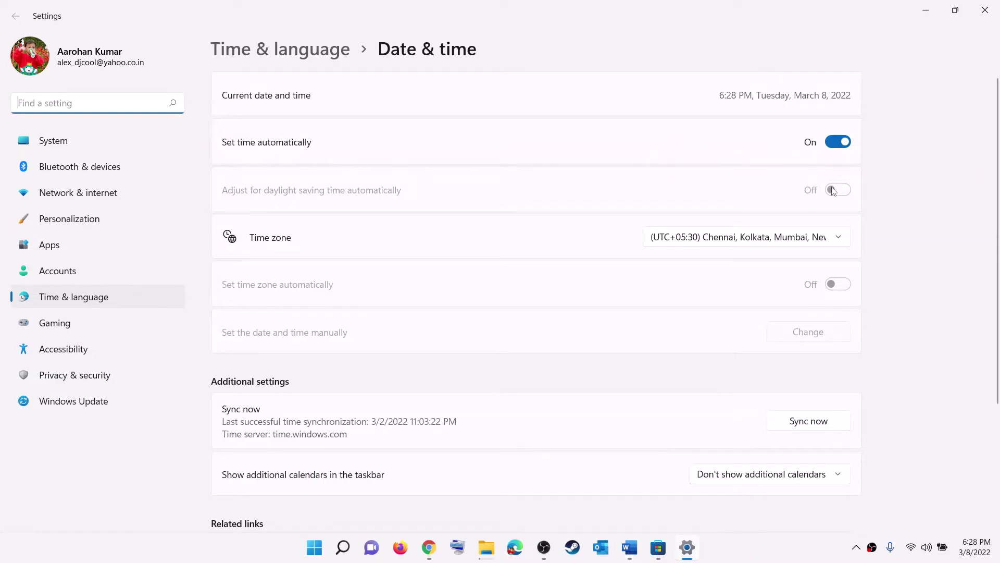
{"action": "left_click", "coordinate": [765, 236]}
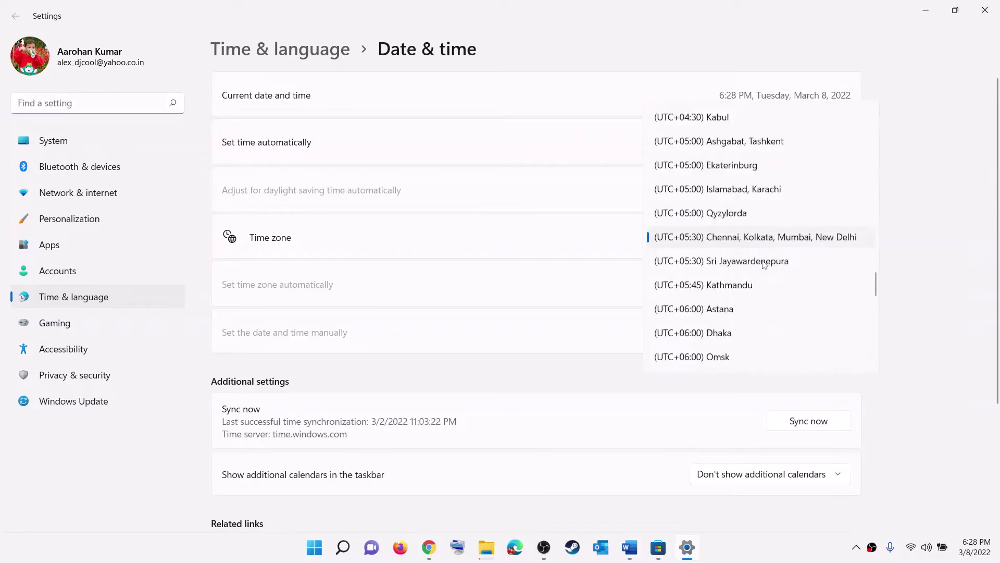
{"action": "left_click", "coordinate": [762, 238]}
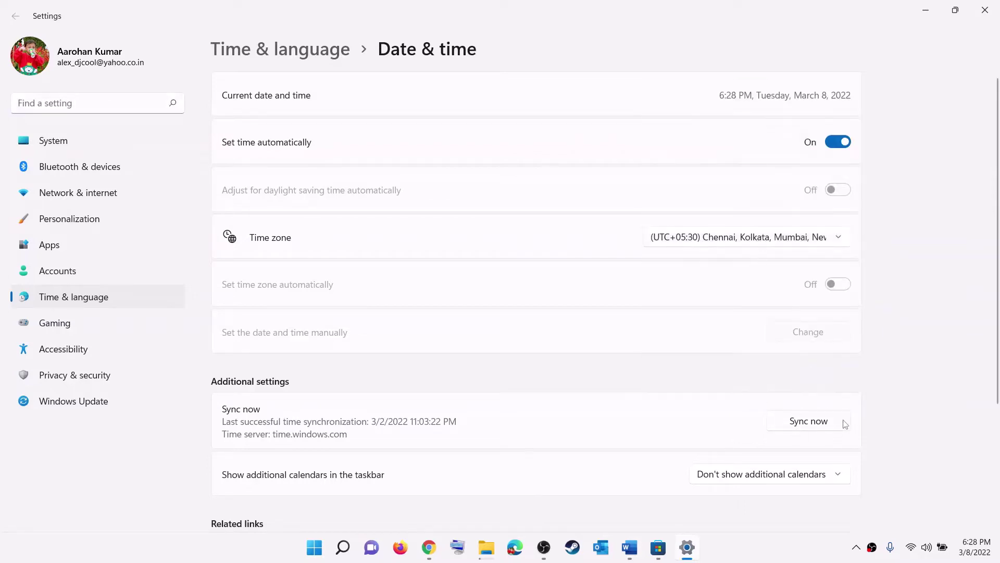
{"action": "left_click", "coordinate": [806, 423]}
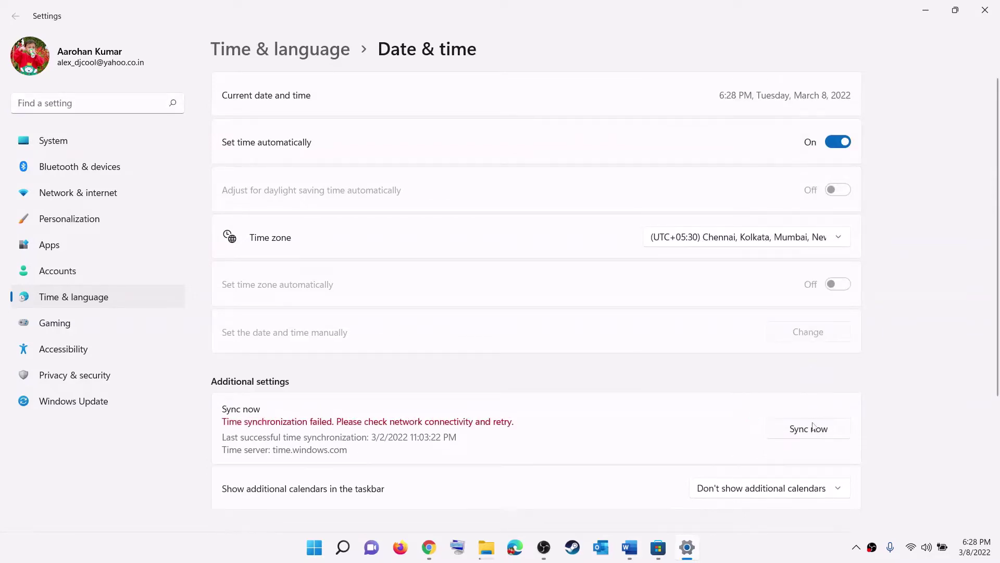
{"action": "left_click", "coordinate": [818, 432]}
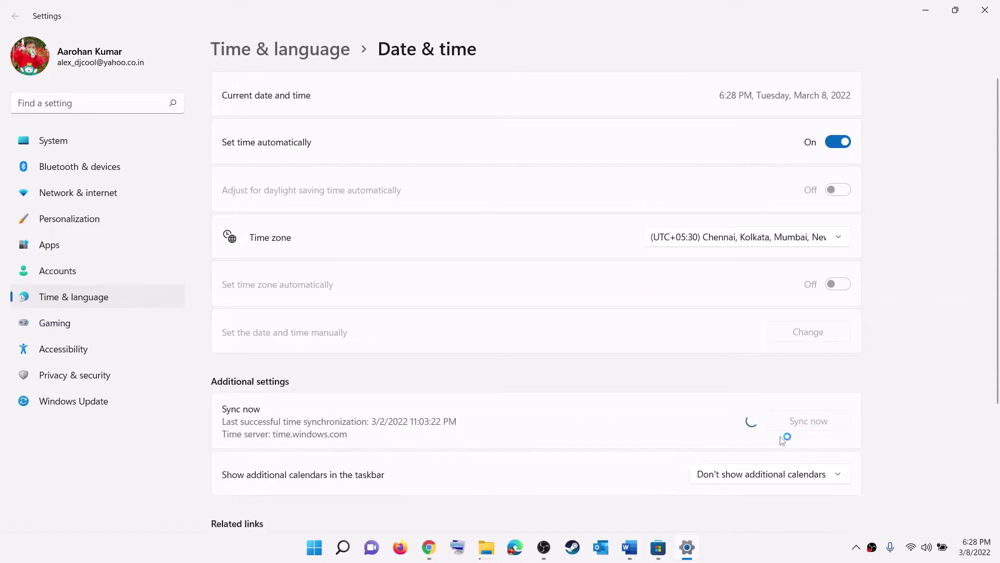
- Confirm India as the country or region in Language & region, then close Settings
{"action": "left_click", "coordinate": [110, 293]}
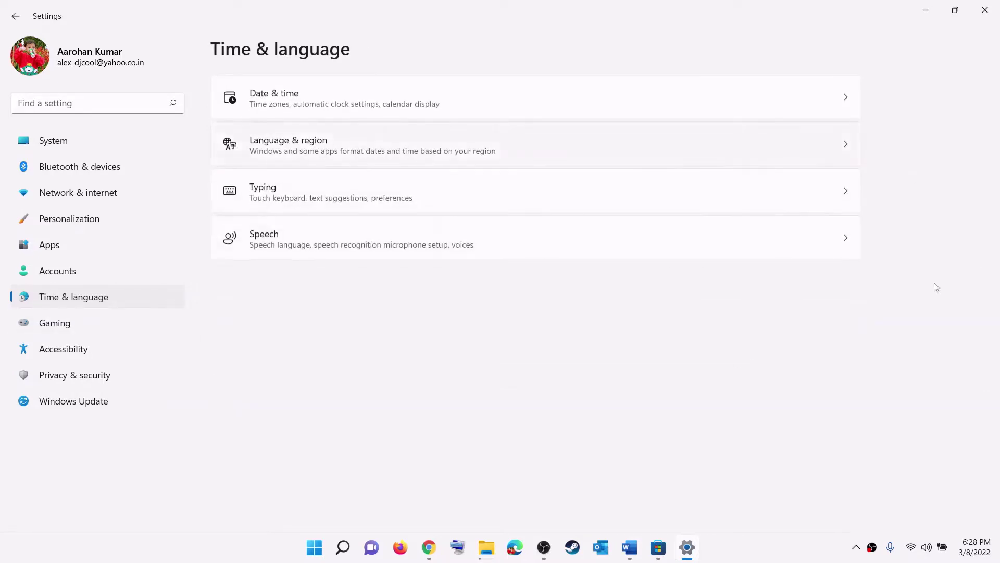
{"action": "left_click", "coordinate": [840, 145]}
{"action": "left_click", "coordinate": [830, 290]}
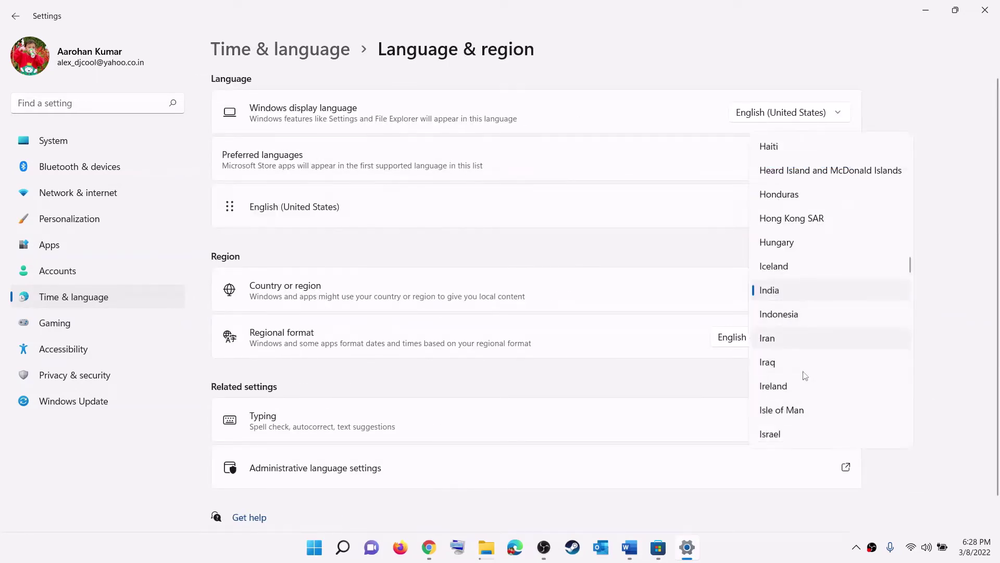
{"action": "left_click", "coordinate": [935, 222]}
{"action": "left_click", "coordinate": [993, 13]}
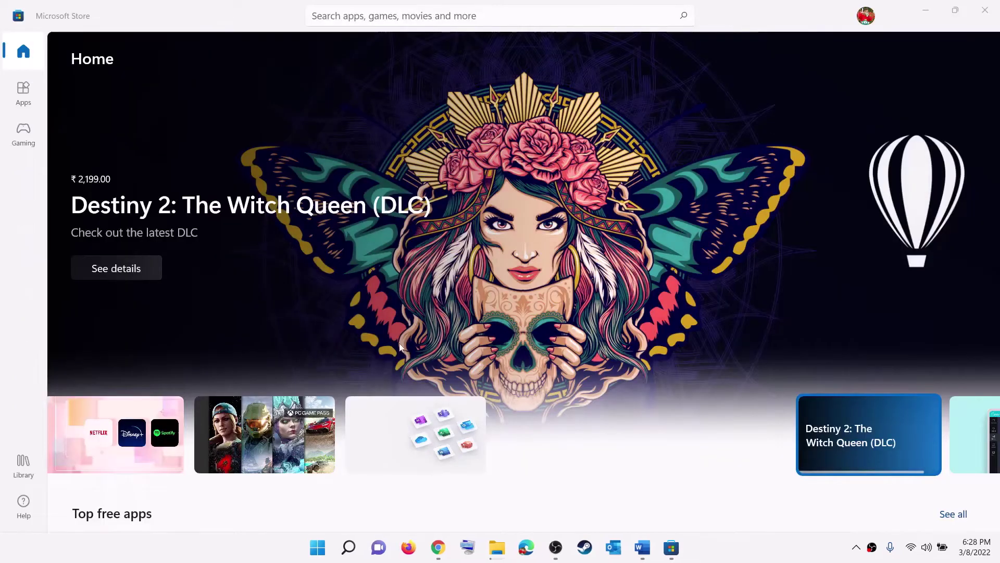
- Scroll the guide to Step 6 and select the Xbox Identity Provider link
{"action": "key", "text": "alt+Tab"}
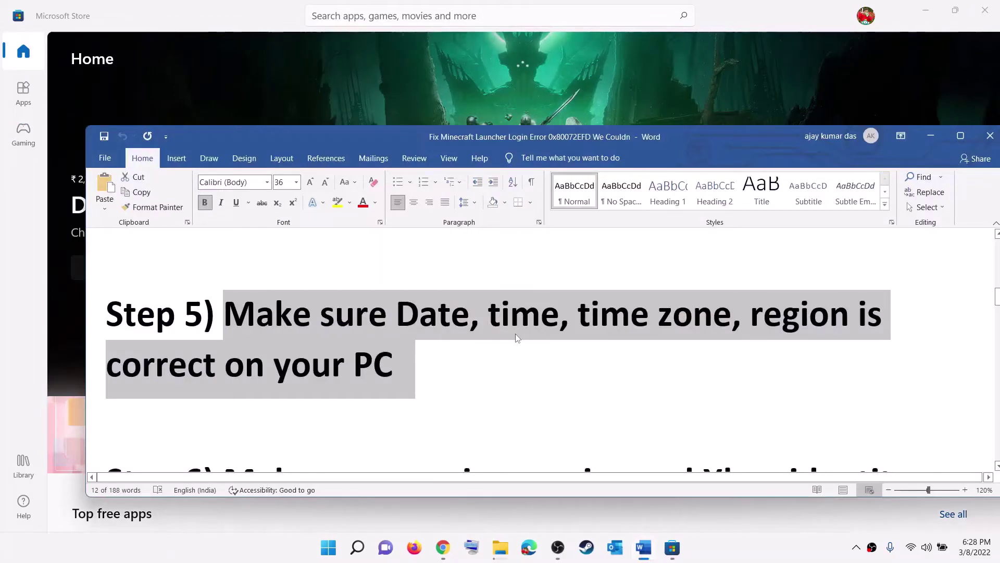
{"action": "scroll", "coordinate": [515, 334], "scroll_direction": "down", "scroll_amount": 5}
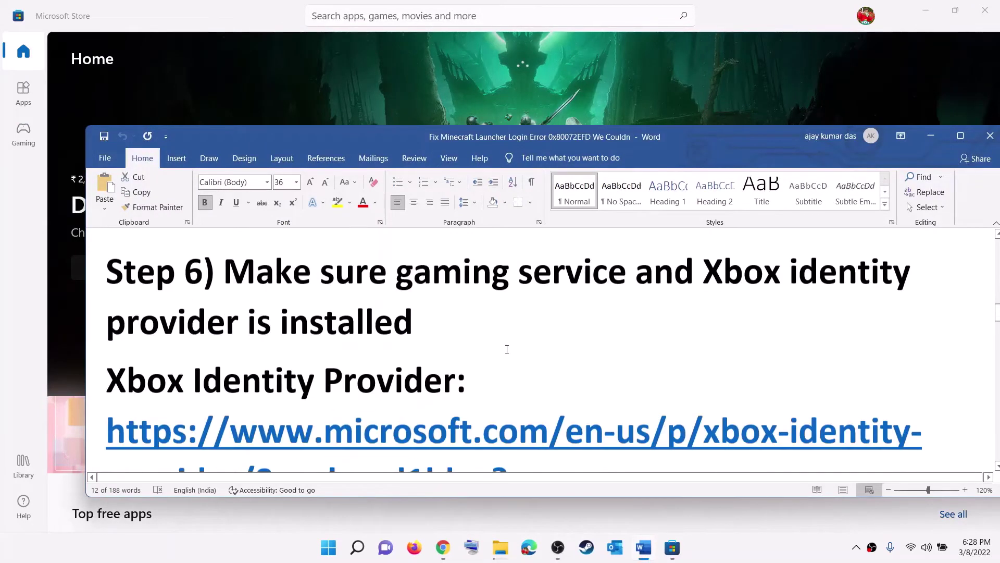
{"action": "left_click_drag", "start_coordinate": [396, 255], "coordinate": [912, 255]}
{"action": "left_click", "coordinate": [290, 339]}
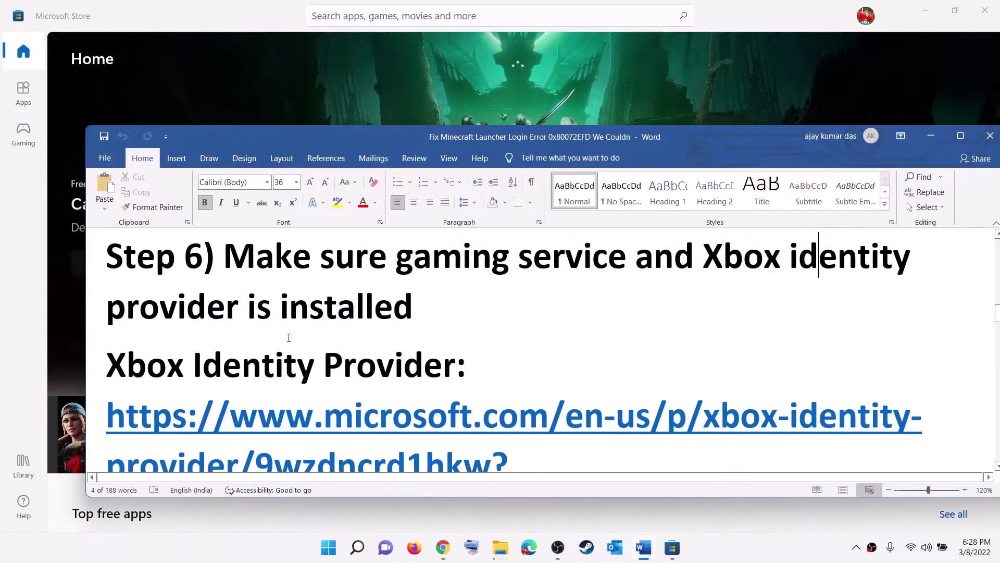
{"action": "scroll", "coordinate": [403, 298], "scroll_direction": "down", "scroll_amount": 3}
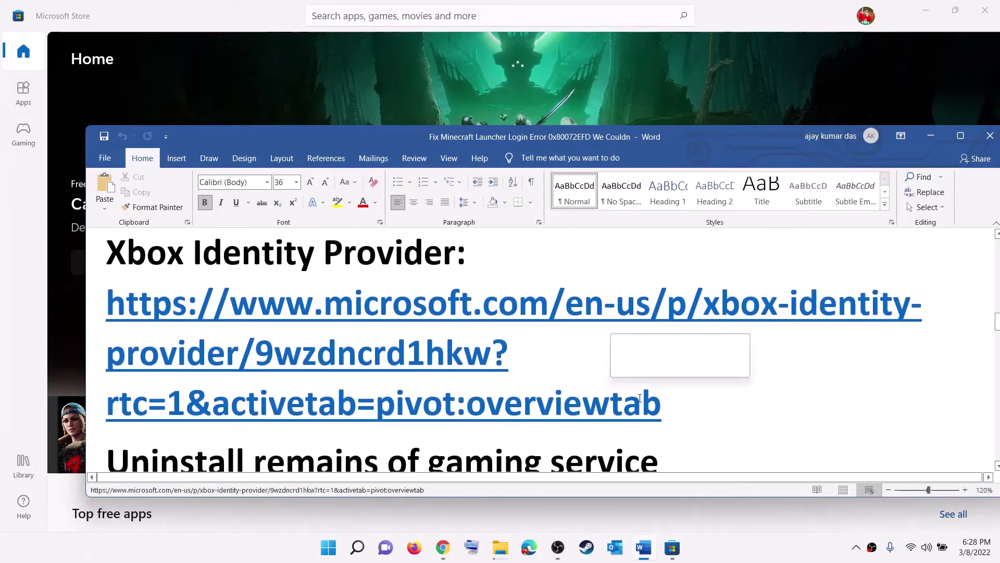
{"action": "left_click_drag", "start_coordinate": [654, 397], "coordinate": [365, 284]}
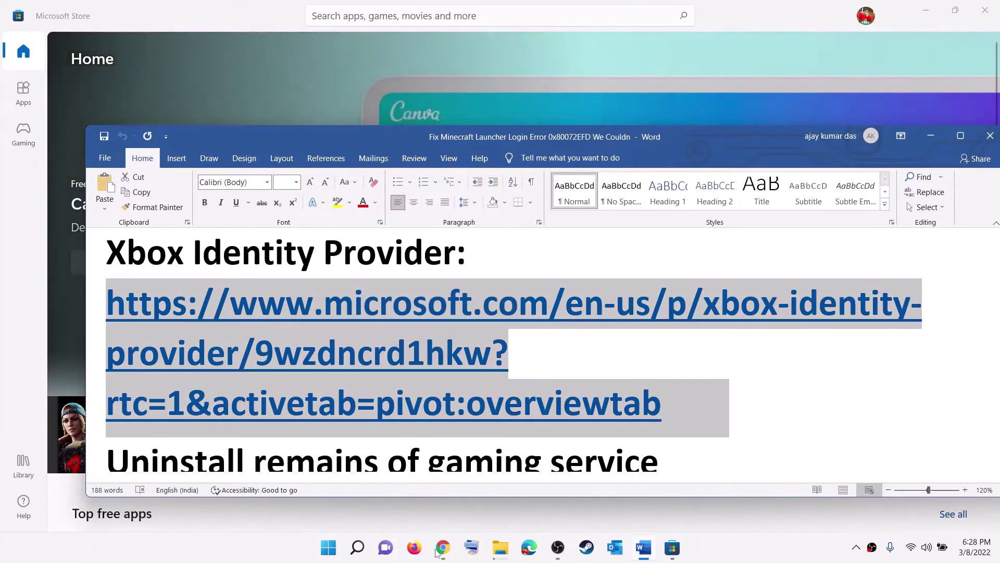
- Use Install/open on the Xbox Identity Provider page in Chrome and open Microsoft Store
{"action": "left_click", "coordinate": [444, 548]}
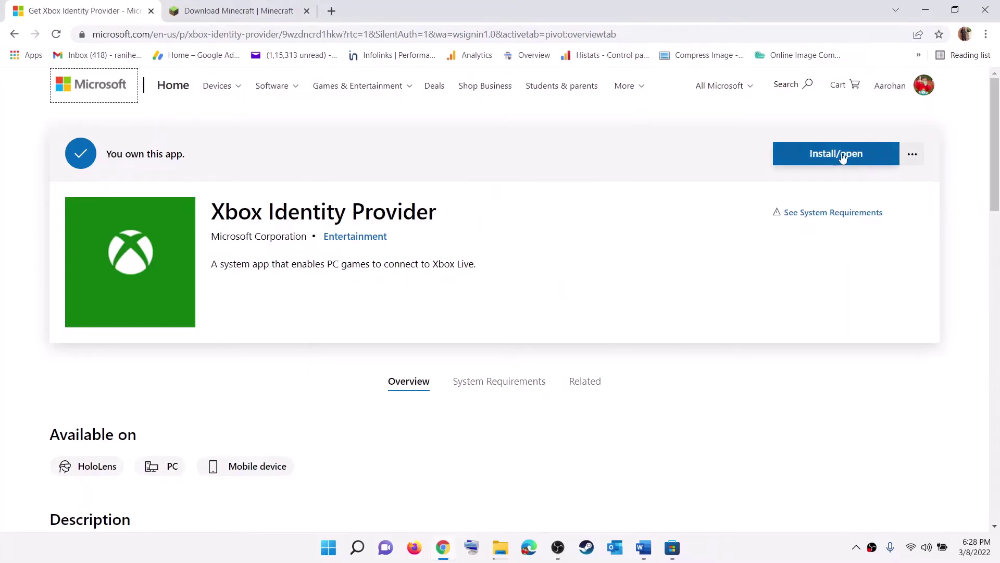
{"action": "left_click", "coordinate": [787, 162]}
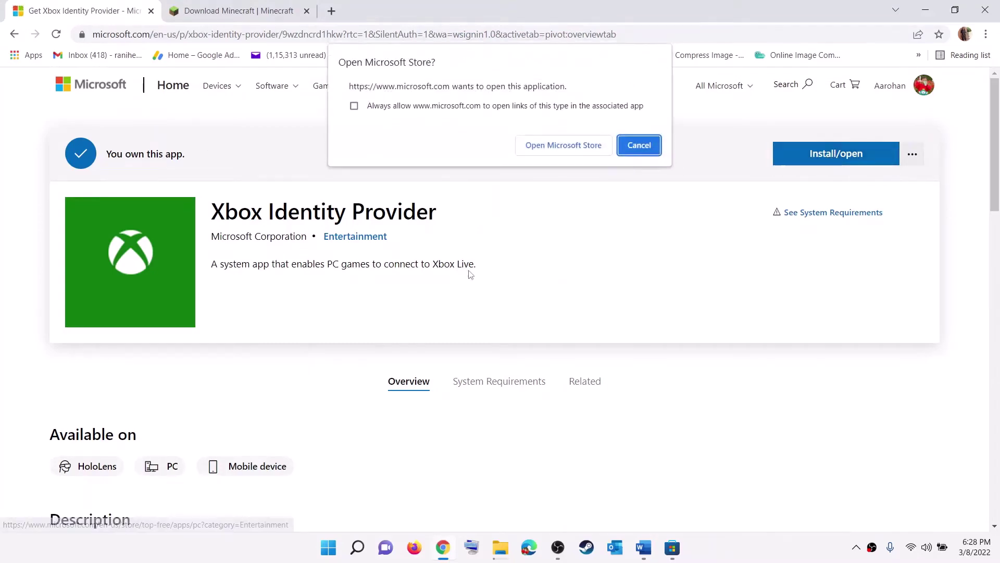
{"action": "left_click", "coordinate": [557, 144]}
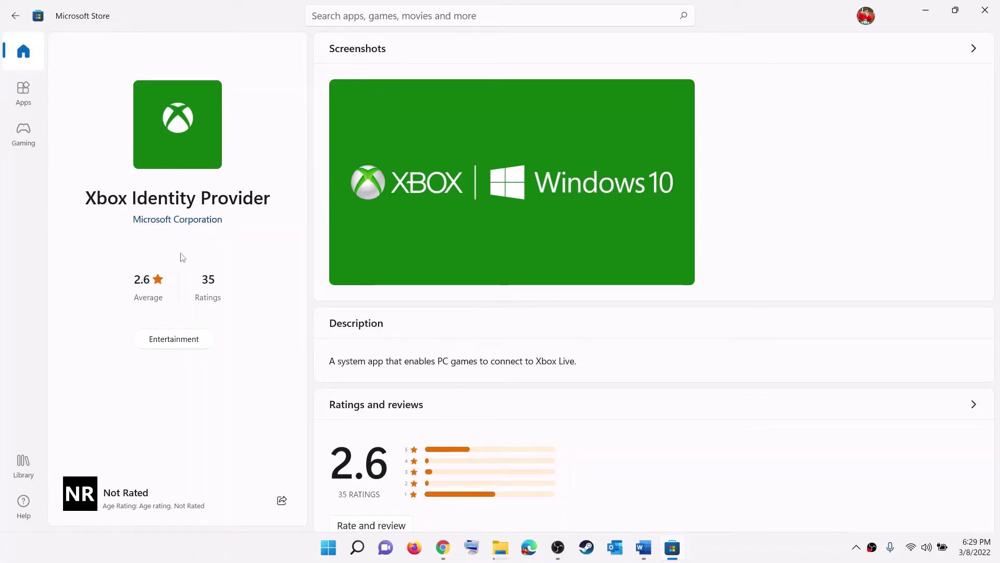
- Copy the Gaming Services removal command from the Word guide
{"action": "left_click", "coordinate": [642, 546]}
{"action": "scroll", "coordinate": [316, 266], "scroll_direction": "down", "scroll_amount": 4}
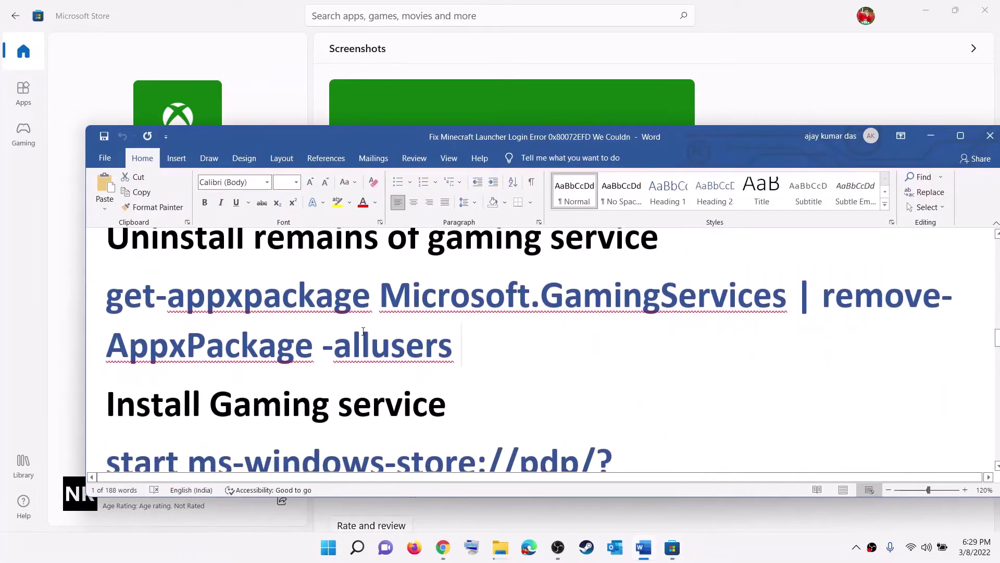
{"action": "triple_click", "coordinate": [363, 332]}
{"action": "key", "text": "ctrl+c"}
{"action": "right_click", "coordinate": [192, 320]}
{"action": "left_click", "coordinate": [219, 281]}
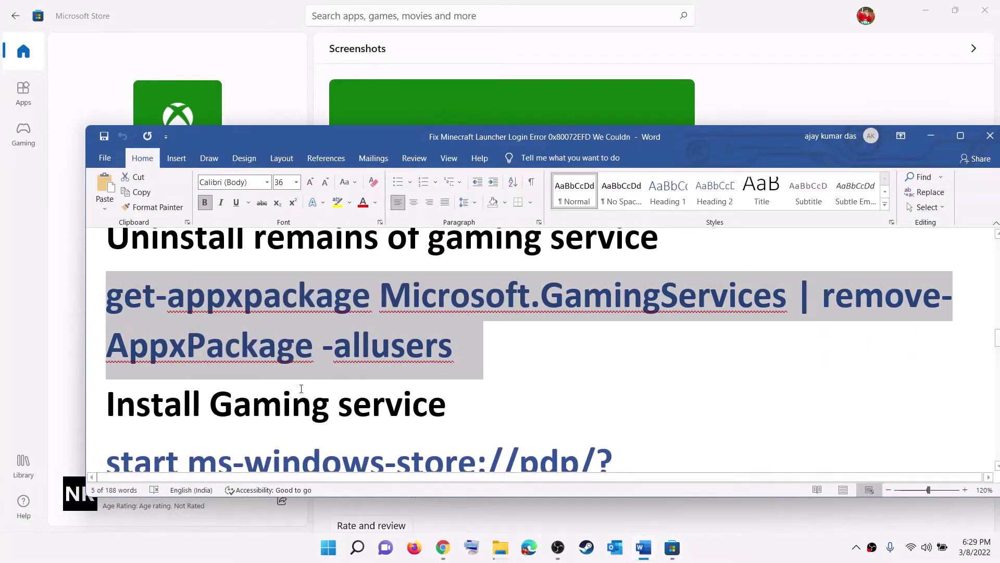
- Run PowerShell as administrator, paste 'get-appxpackage Microsoft.GamingServices | remove-AppxPackage -allusers' and execute it
{"action": "left_click", "coordinate": [331, 556]}
{"action": "type", "text": "po"}
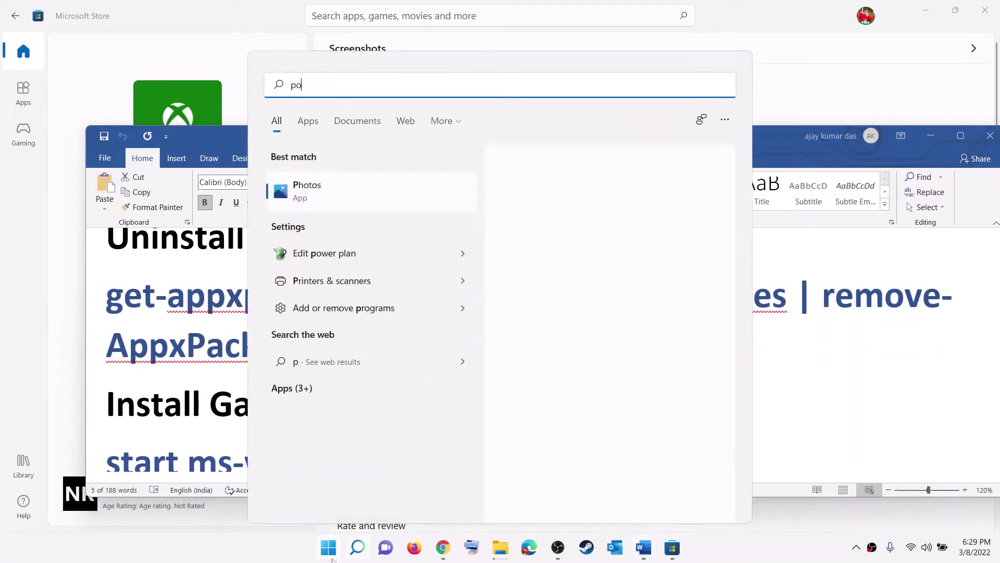
{"action": "type", "text": "wershell"}
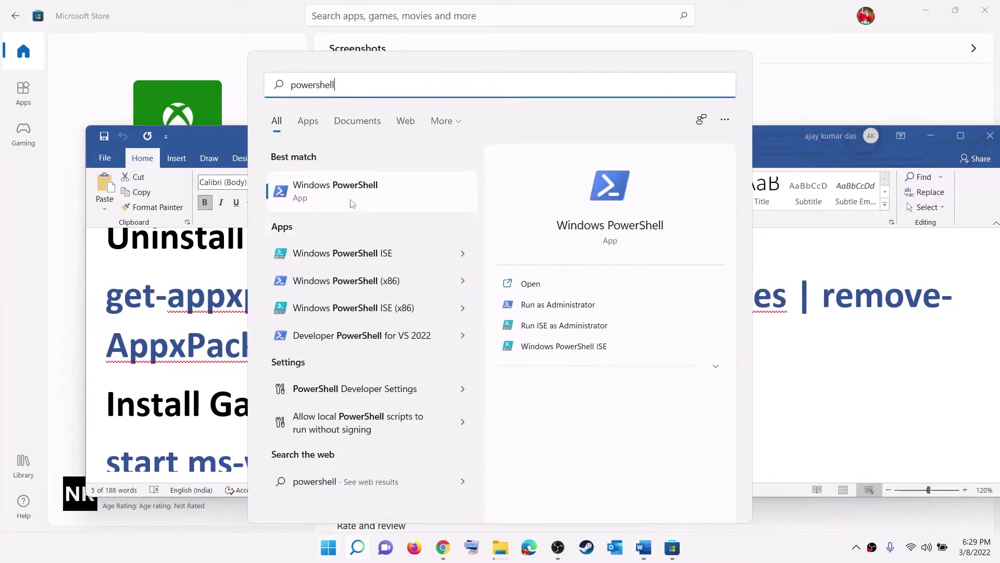
{"action": "right_click", "coordinate": [323, 193]}
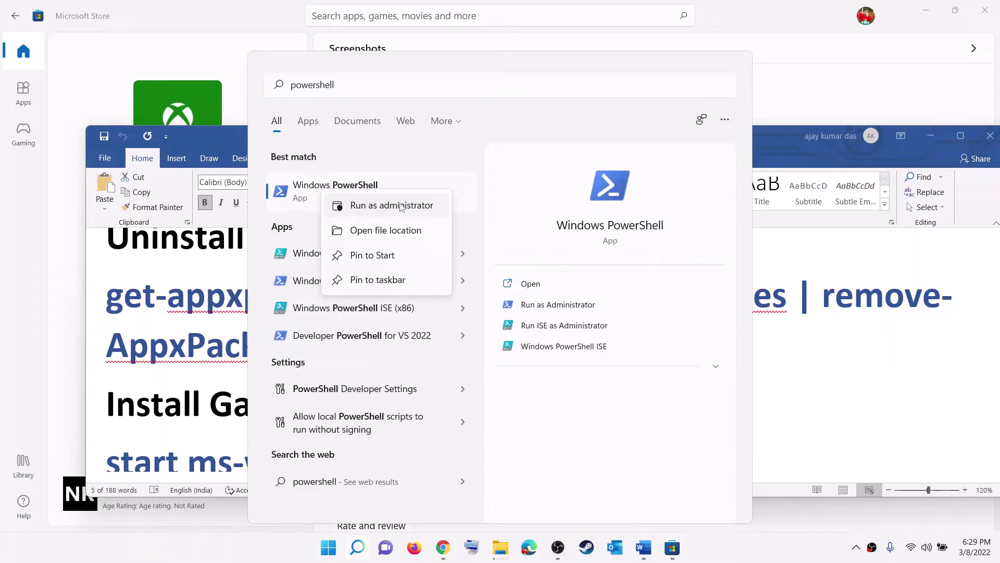
{"action": "left_click", "coordinate": [396, 206]}
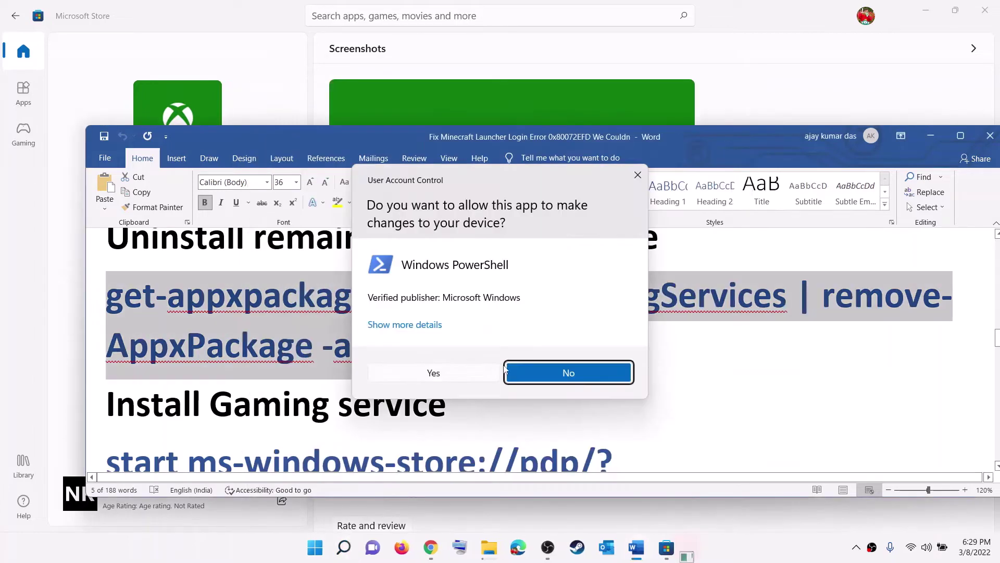
{"action": "left_click", "coordinate": [434, 374]}
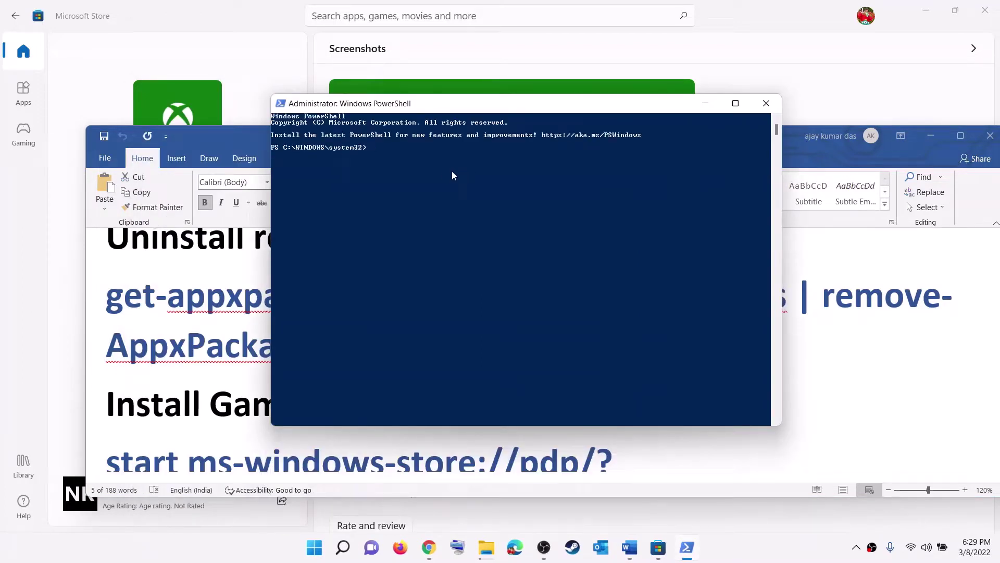
{"action": "right_click", "coordinate": [451, 171]}
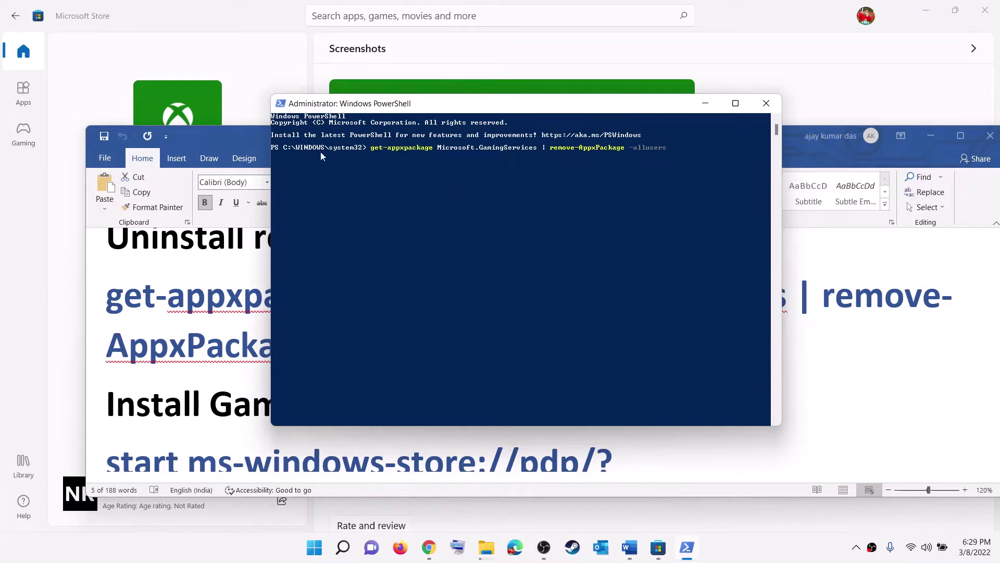
{"action": "key", "text": "Return"}
- Copy the ms-windows-store start command from the Word notes and run it in PowerShell
{"action": "left_click", "coordinate": [190, 367]}
{"action": "scroll", "coordinate": [618, 341], "scroll_direction": "down", "scroll_amount": 3}
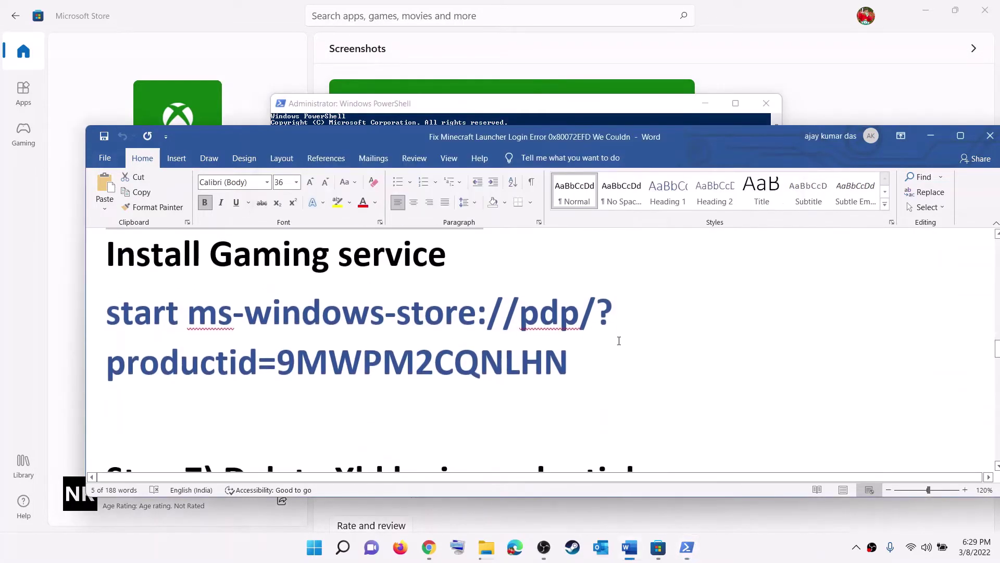
{"action": "left_click_drag", "start_coordinate": [581, 362], "coordinate": [159, 326]}
{"action": "key", "text": "ctrl+c"}
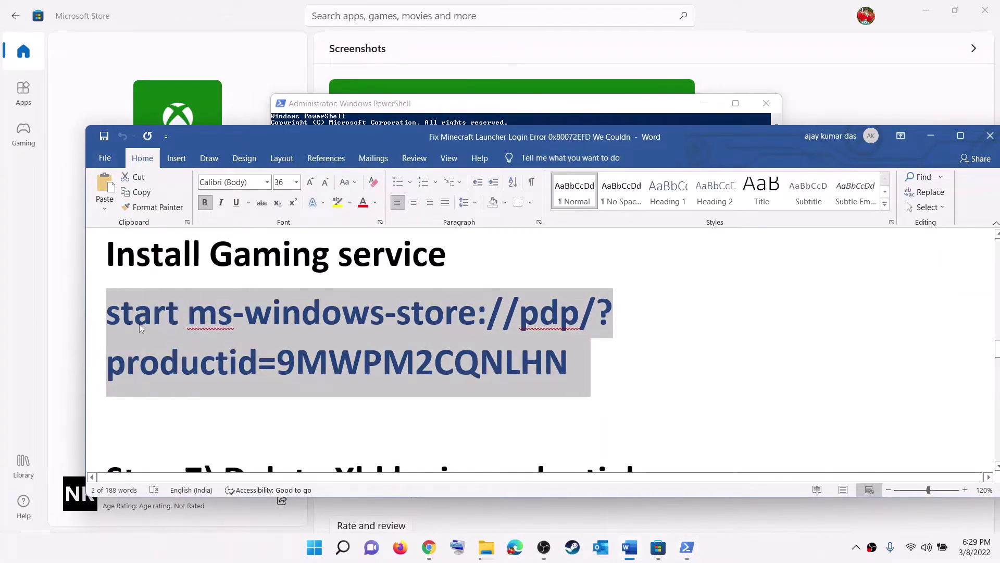
{"action": "key", "text": "alt+Tab"}
{"action": "key", "text": "ctrl+v"}
{"action": "key", "text": "Return"}
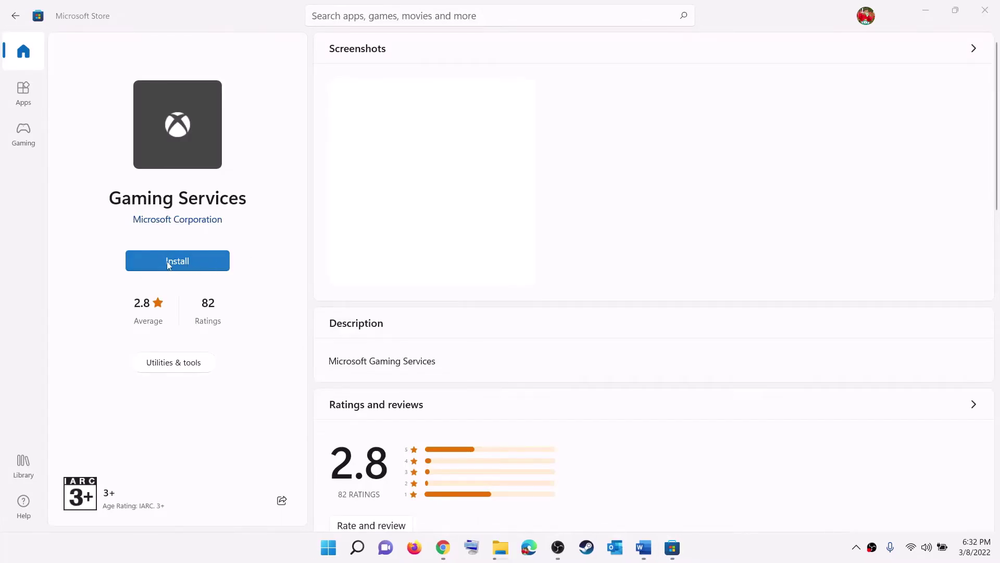
- Install Gaming Services from its Store page and approve the UAC prompt
{"action": "left_click", "coordinate": [176, 268]}
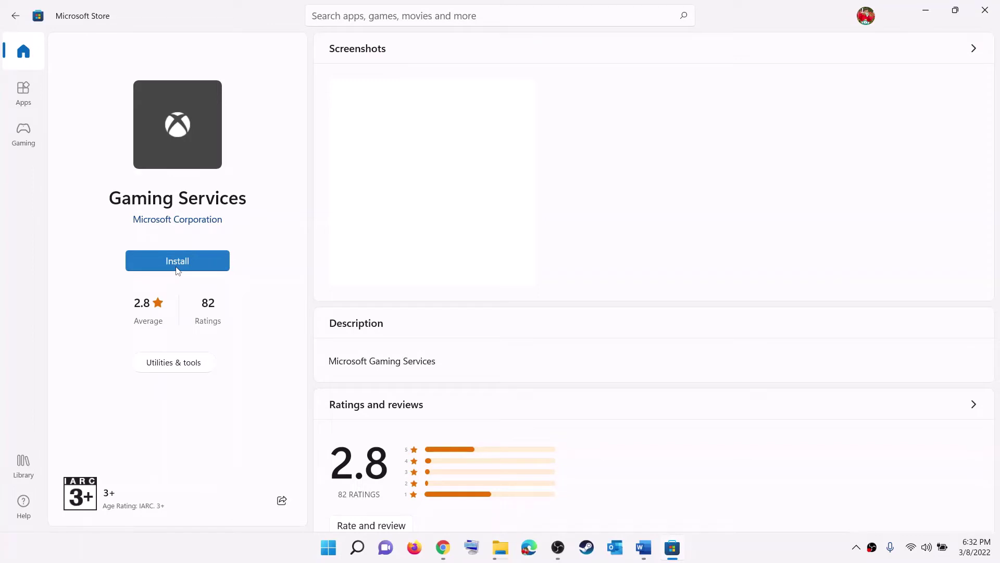
{"action": "left_click", "coordinate": [442, 380]}
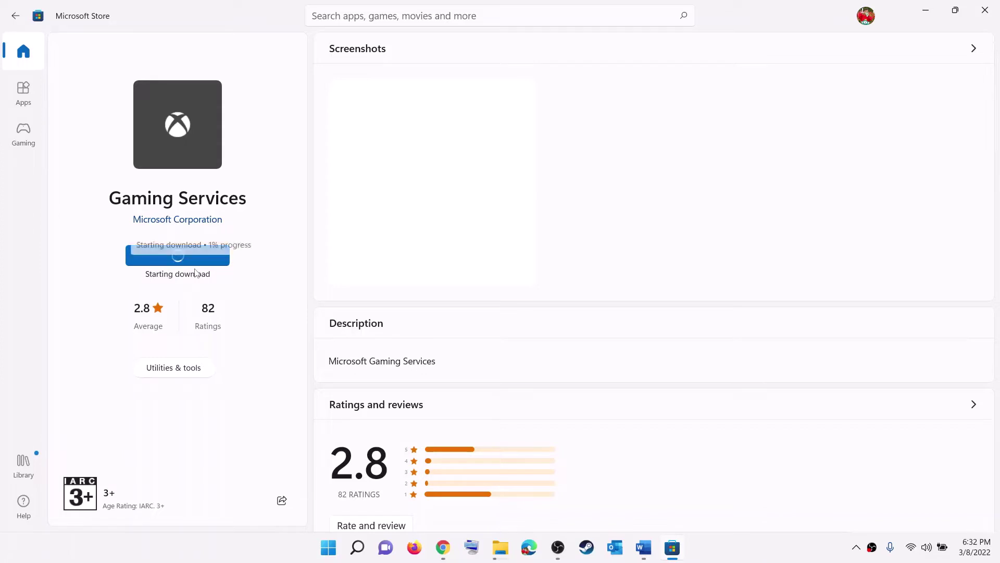
{"action": "left_click", "coordinate": [645, 551]}
- Open Credential Manager from Start search and show the Windows credentials list maximized
{"action": "scroll", "coordinate": [328, 339], "scroll_direction": "down", "scroll_amount": 4}
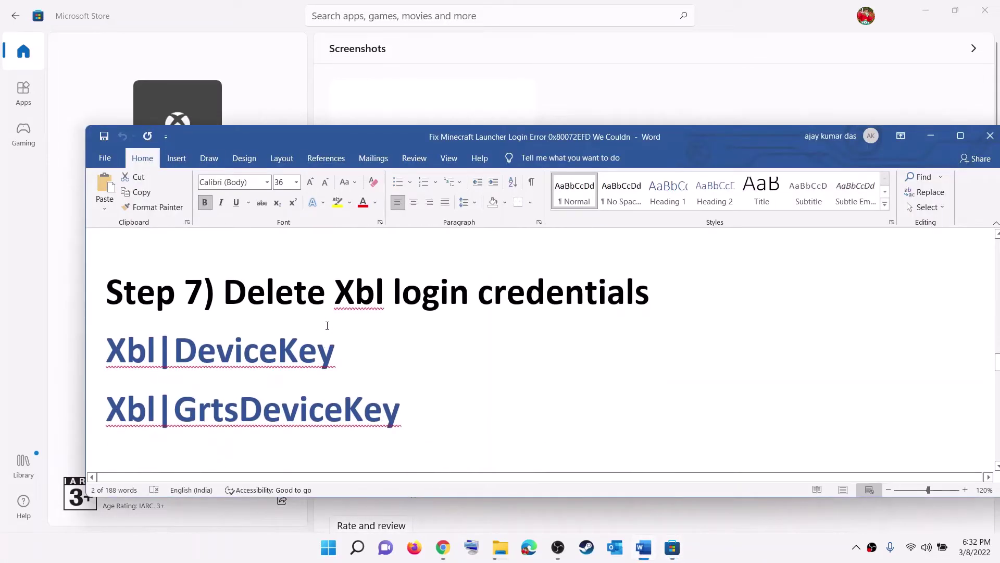
{"action": "left_click_drag", "start_coordinate": [265, 293], "coordinate": [627, 289]}
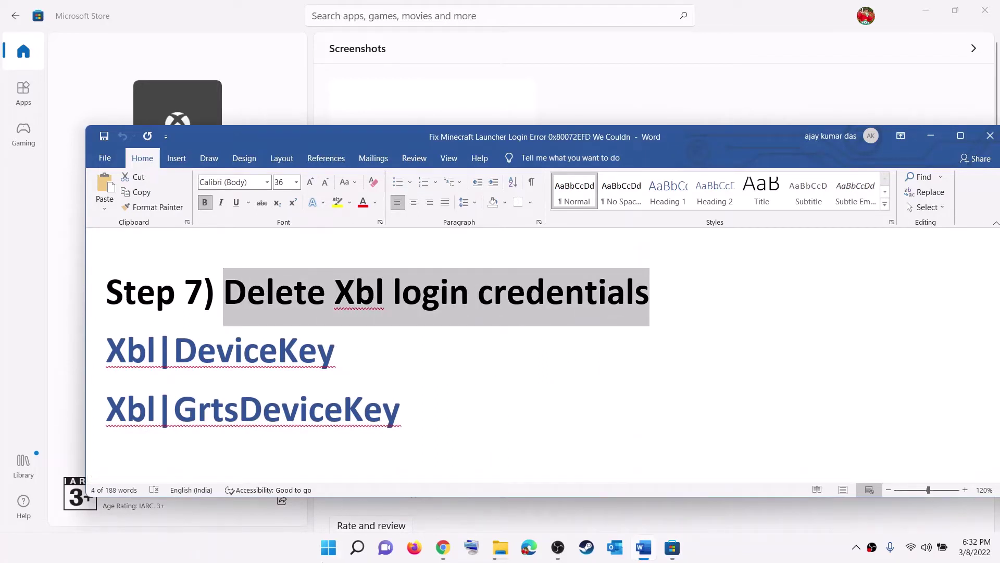
{"action": "left_click", "coordinate": [324, 556]}
{"action": "type", "text": "creden"}
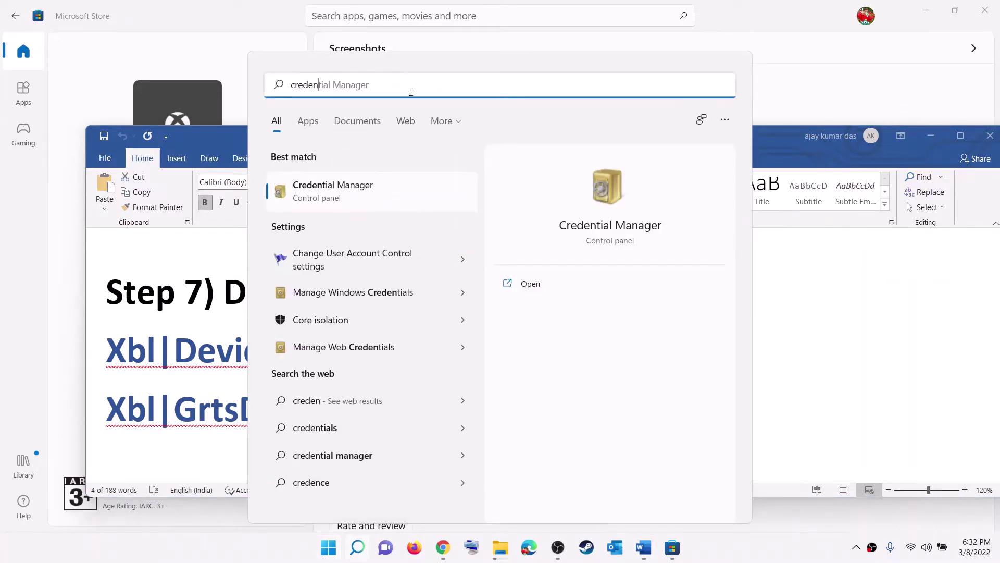
{"action": "key", "text": "Right"}
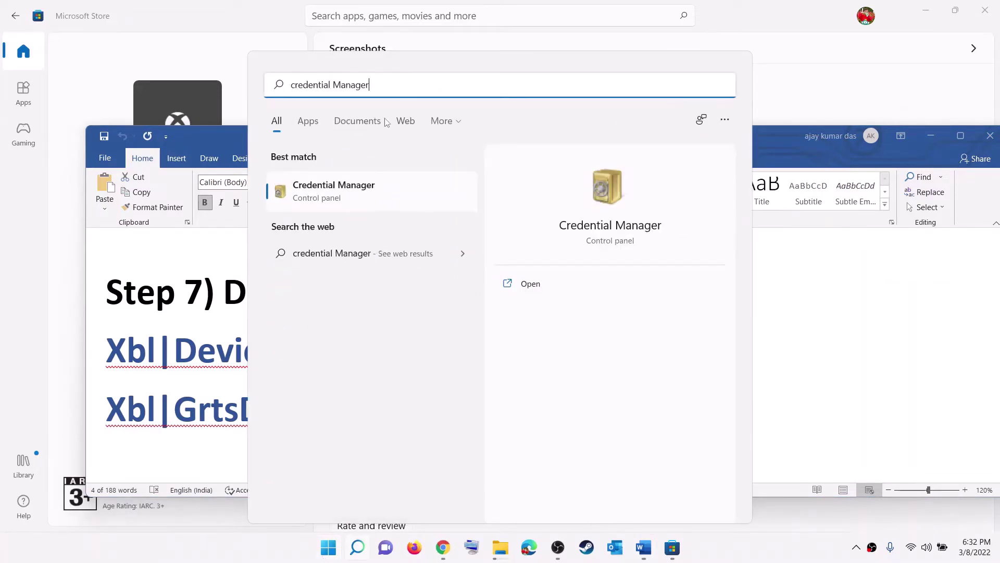
{"action": "left_click", "coordinate": [335, 196]}
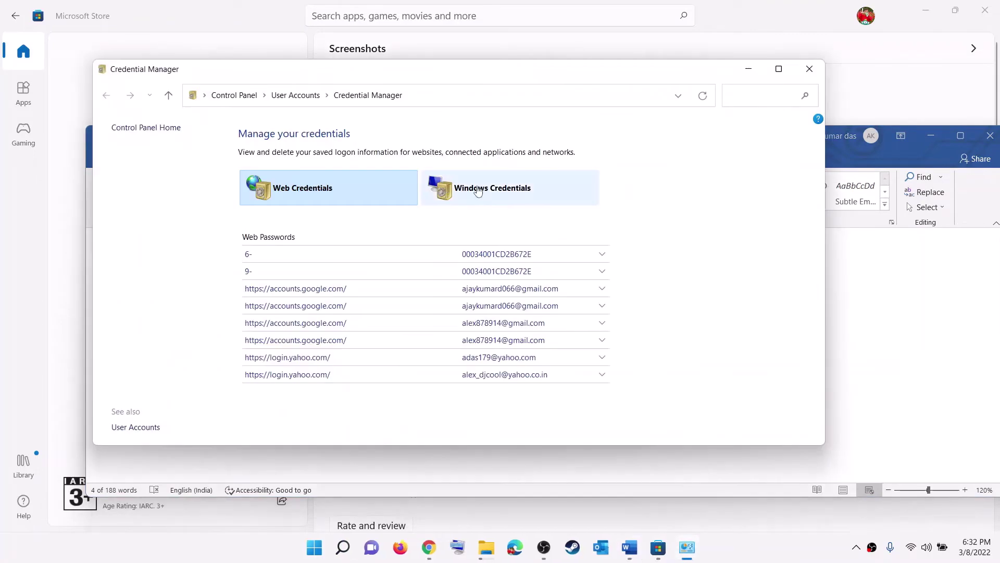
{"action": "left_click", "coordinate": [509, 196]}
{"action": "left_click", "coordinate": [779, 68]}
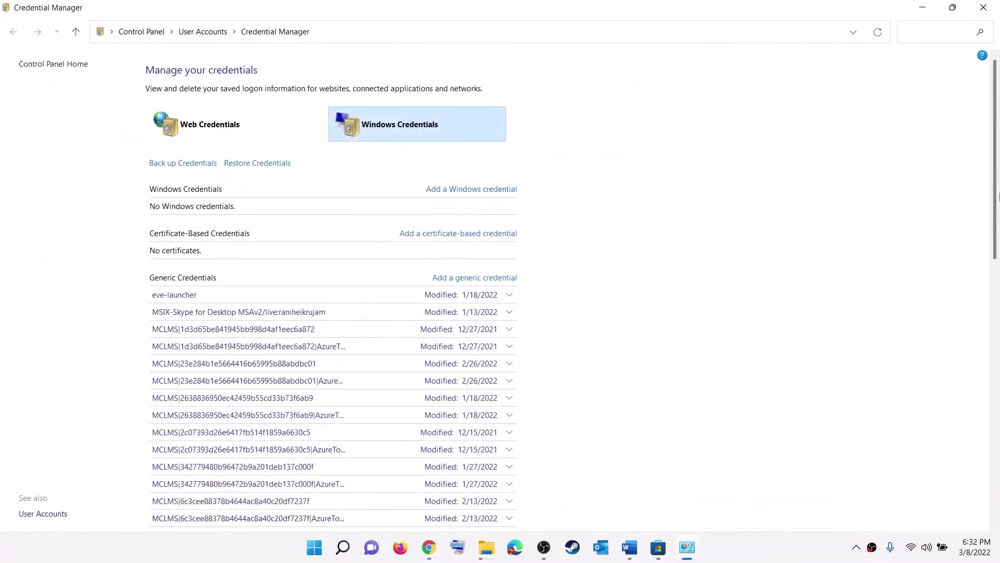
{"action": "left_click_drag", "start_coordinate": [996, 169], "coordinate": [997, 507]}
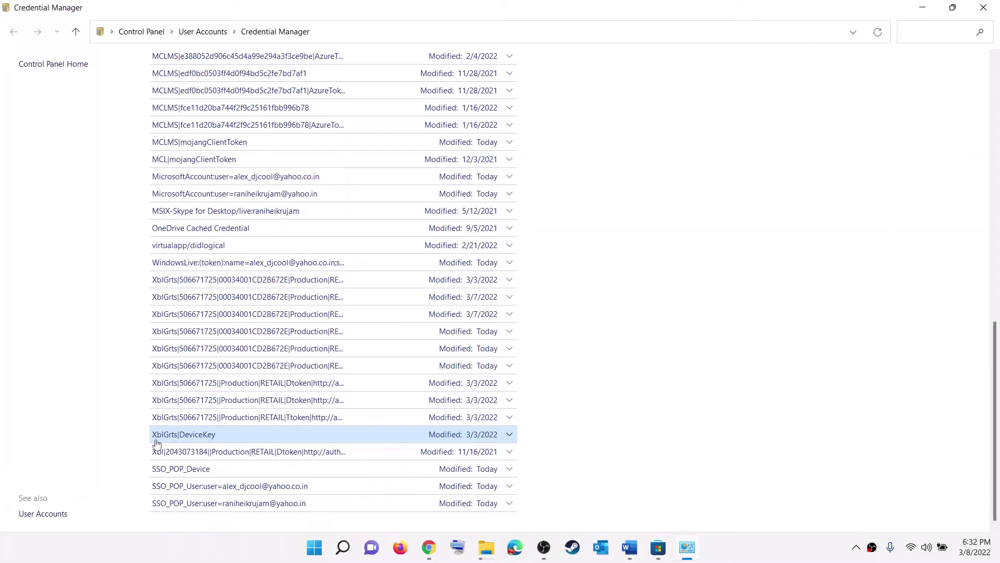
- Check the Xbl key names in the notes, then remove the XblGrts|DeviceKey credential permanently
{"action": "key", "text": "alt+Tab"}
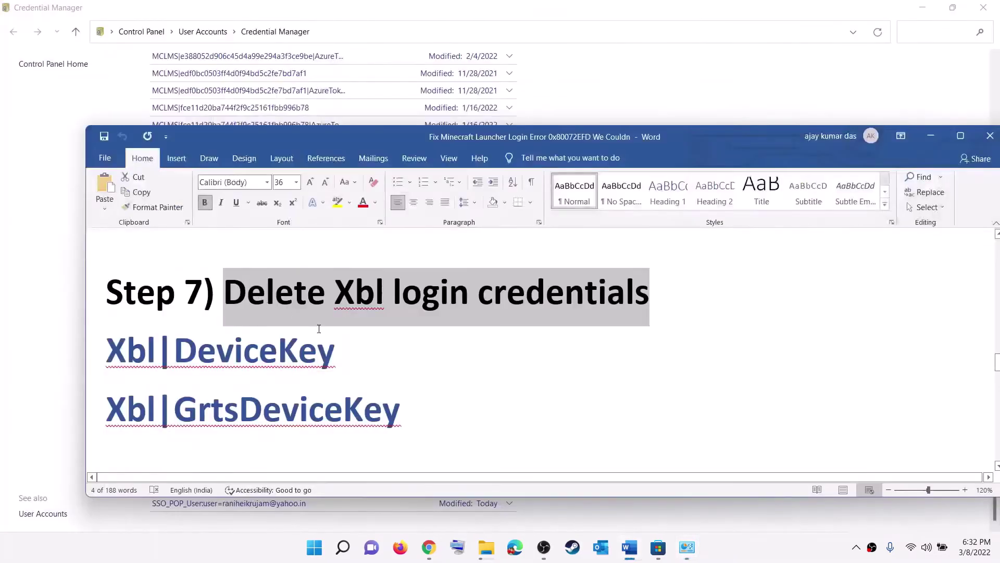
{"action": "triple_click", "coordinate": [248, 354]}
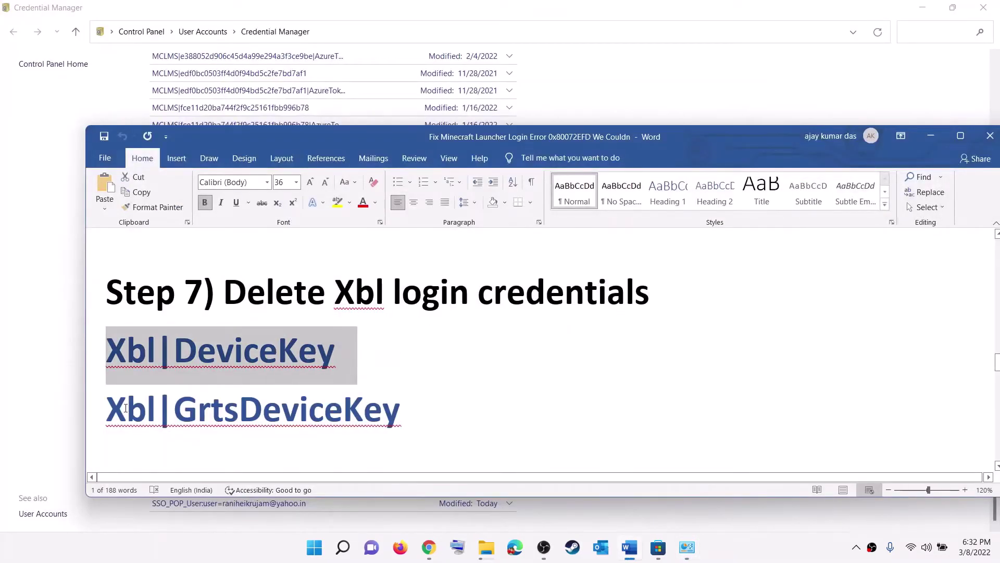
{"action": "triple_click", "coordinate": [152, 406]}
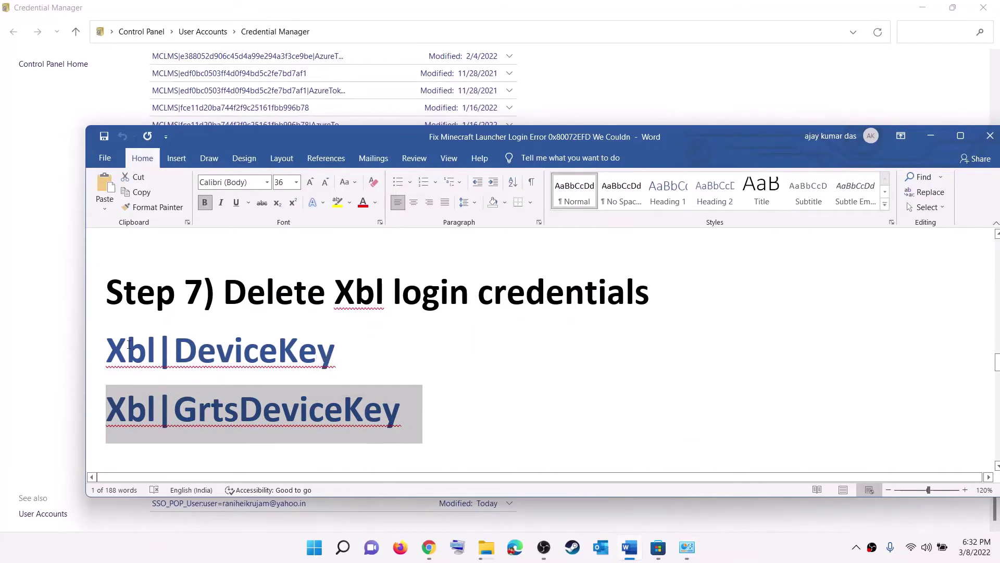
{"action": "triple_click", "coordinate": [340, 384]}
{"action": "key", "text": "alt+Tab"}
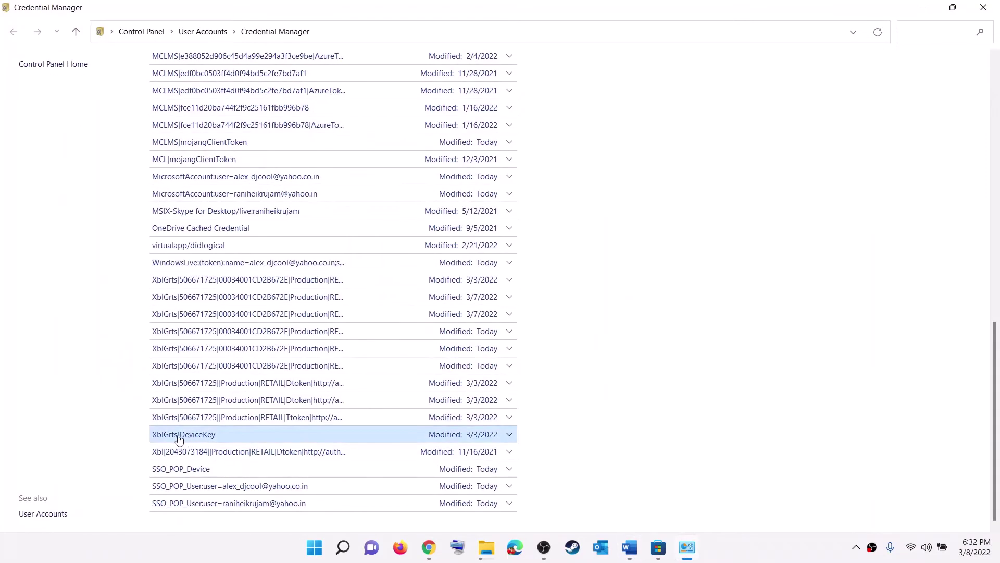
{"action": "left_click", "coordinate": [178, 436]}
{"action": "left_click", "coordinate": [202, 460]}
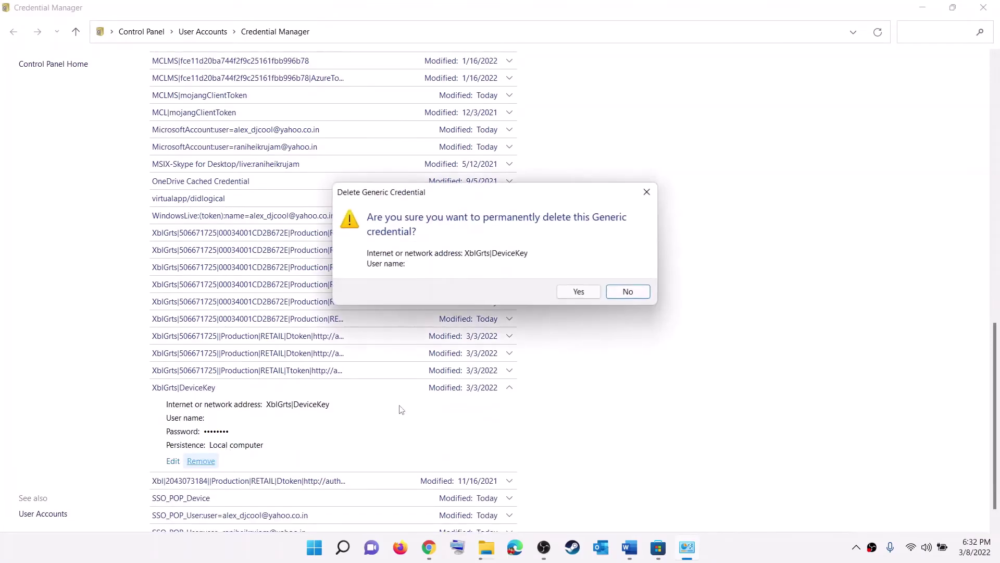
{"action": "left_click", "coordinate": [576, 291]}
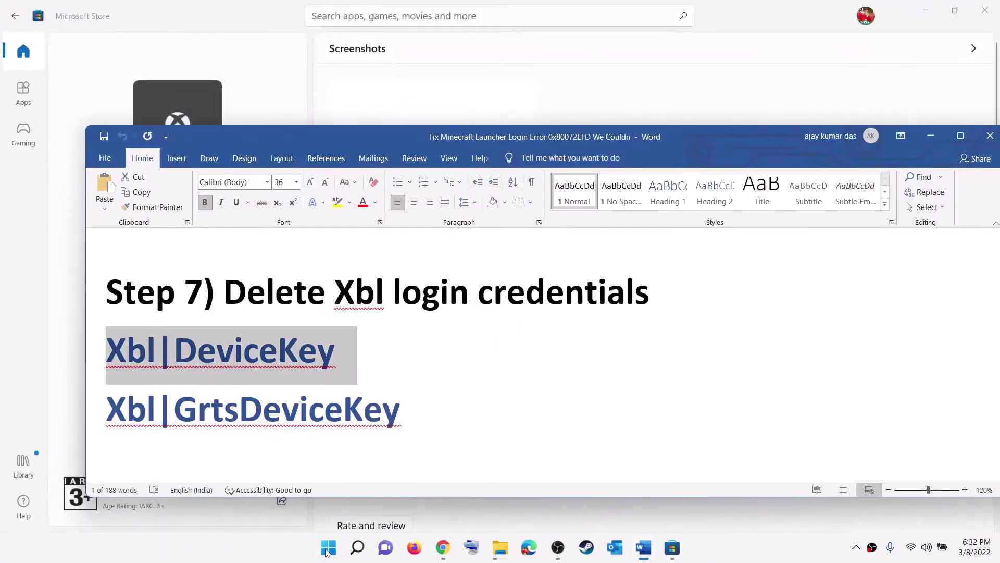
- Scroll the Word guide to Step 8, 'Start all these services', beginning with IP Helper
{"action": "left_click", "coordinate": [327, 550]}
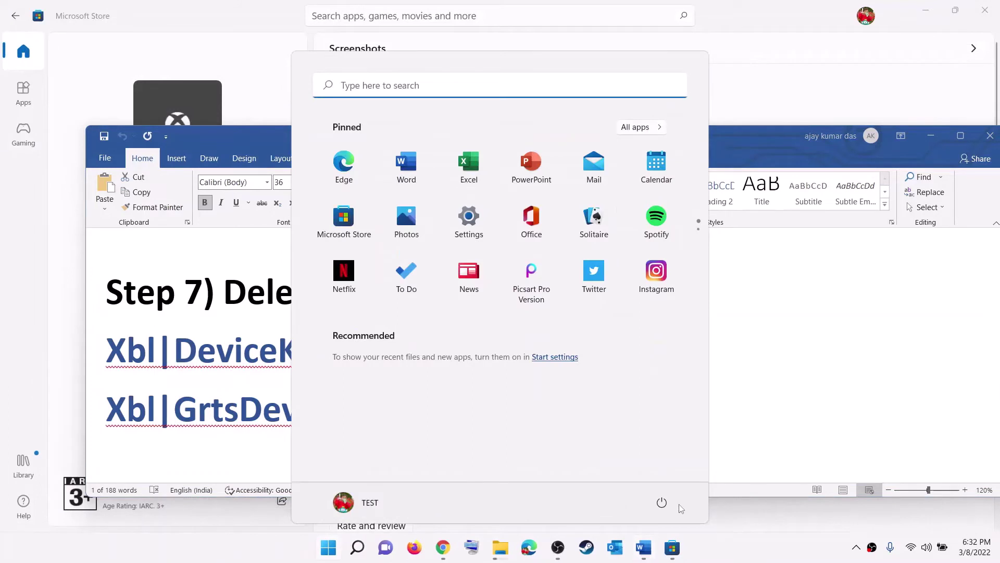
{"action": "left_click", "coordinate": [662, 503]}
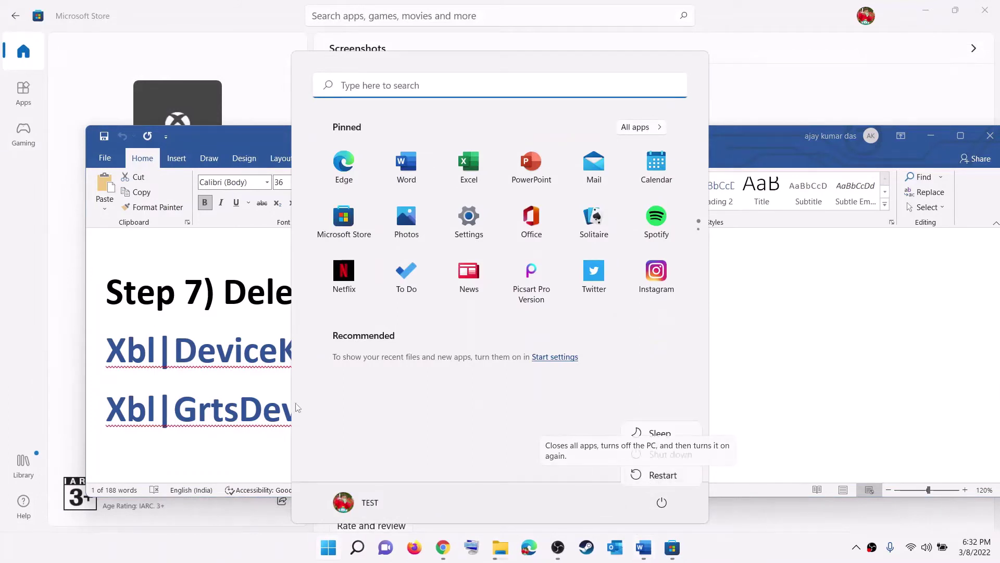
{"action": "left_click", "coordinate": [235, 326]}
{"action": "triple_click", "coordinate": [218, 342]}
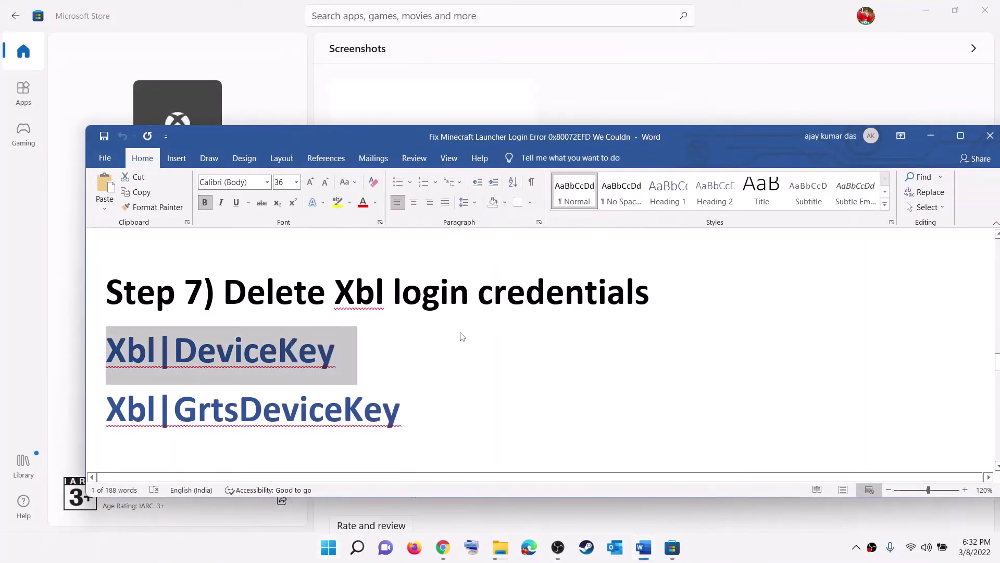
{"action": "left_click", "coordinate": [419, 408]}
{"action": "scroll", "coordinate": [316, 371], "scroll_direction": "down", "scroll_amount": 4}
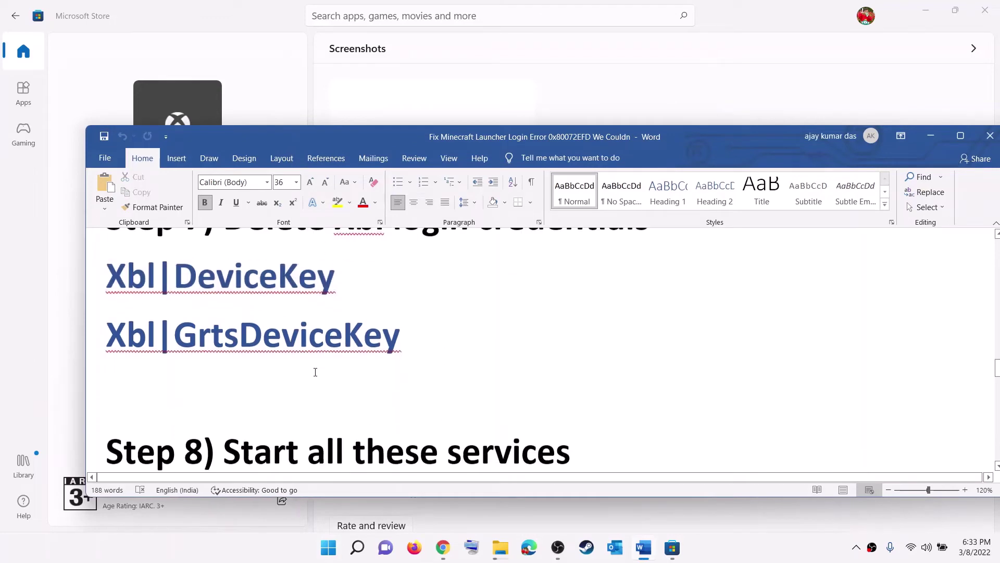
{"action": "scroll", "coordinate": [317, 370], "scroll_direction": "down", "scroll_amount": 2}
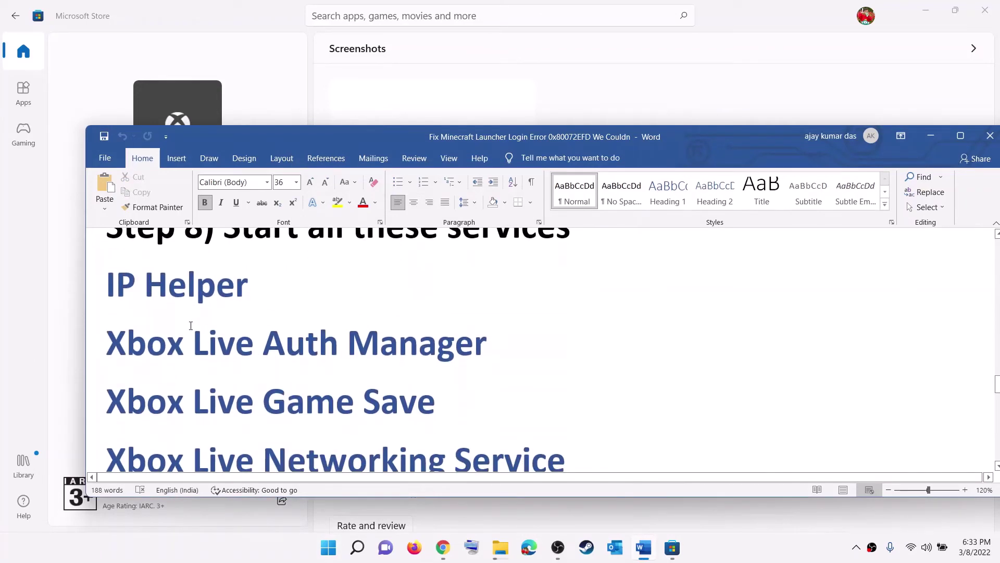
{"action": "left_click", "coordinate": [329, 551]}
{"action": "left_click", "coordinate": [329, 551]}
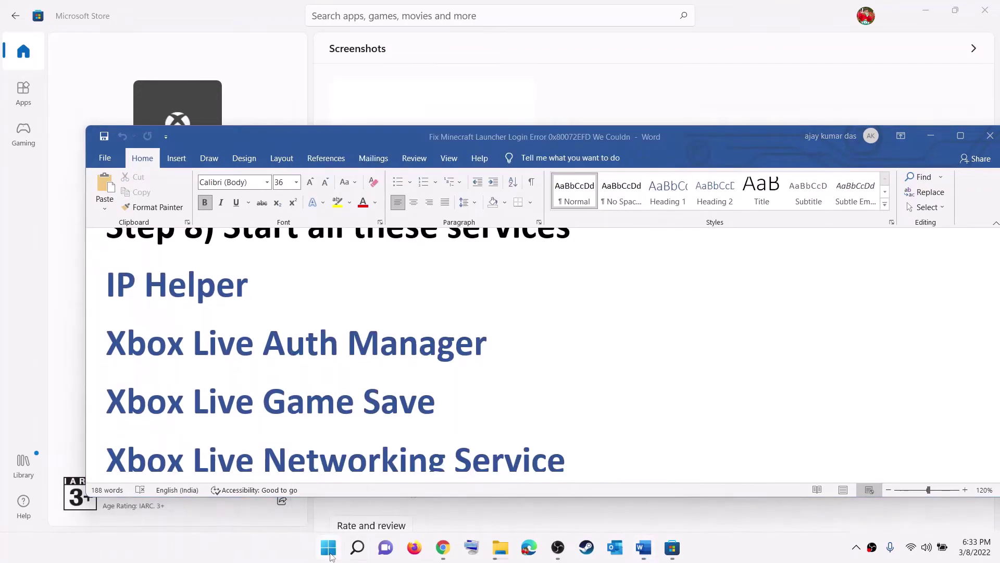
- Open the Services app from a Start search for 'services'
{"action": "left_click", "coordinate": [329, 551]}
{"action": "type", "text": "services"}
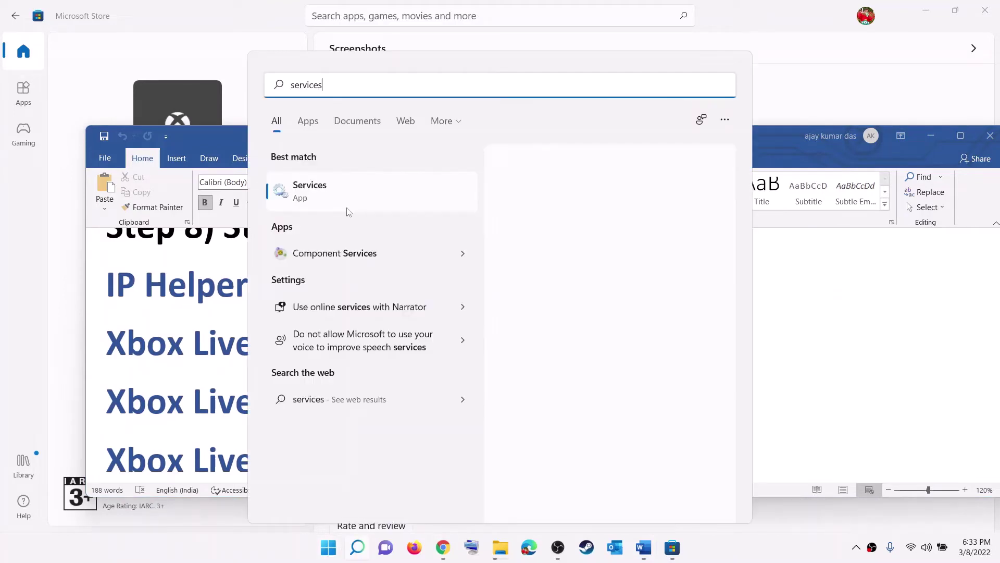
{"action": "left_click", "coordinate": [339, 201]}
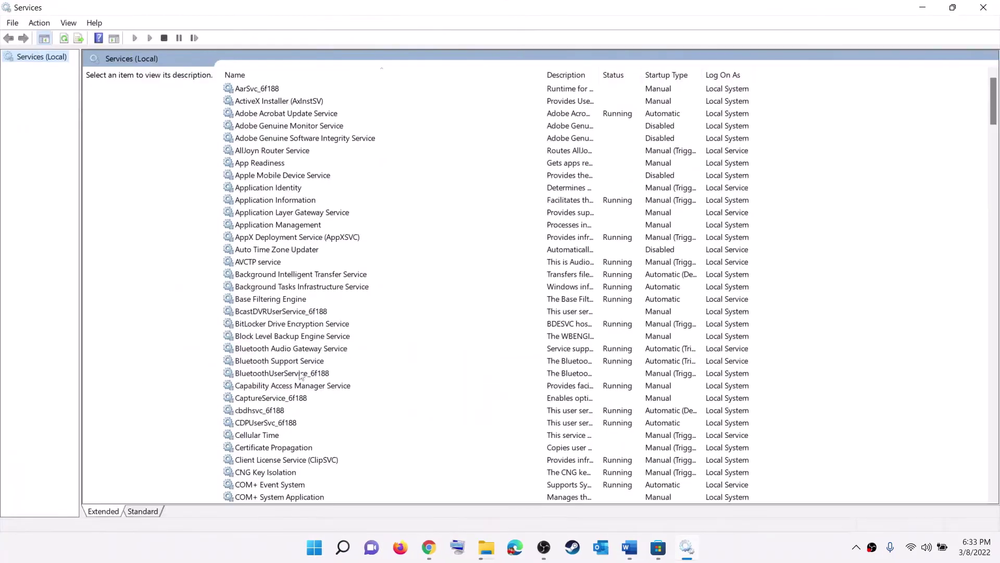
- Confirm IP Helper's startup type is Automatic and close its properties
{"action": "left_click", "coordinate": [301, 374]}
{"action": "key", "text": "i"}
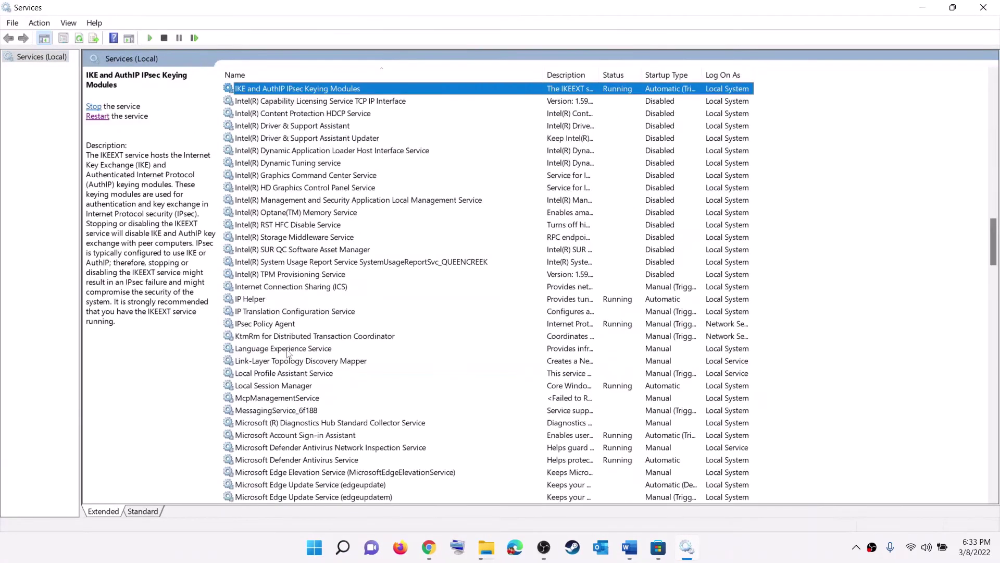
{"action": "left_click", "coordinate": [255, 301]}
{"action": "double_click", "coordinate": [292, 304]}
{"action": "left_click", "coordinate": [489, 258]}
{"action": "left_click", "coordinate": [459, 277]}
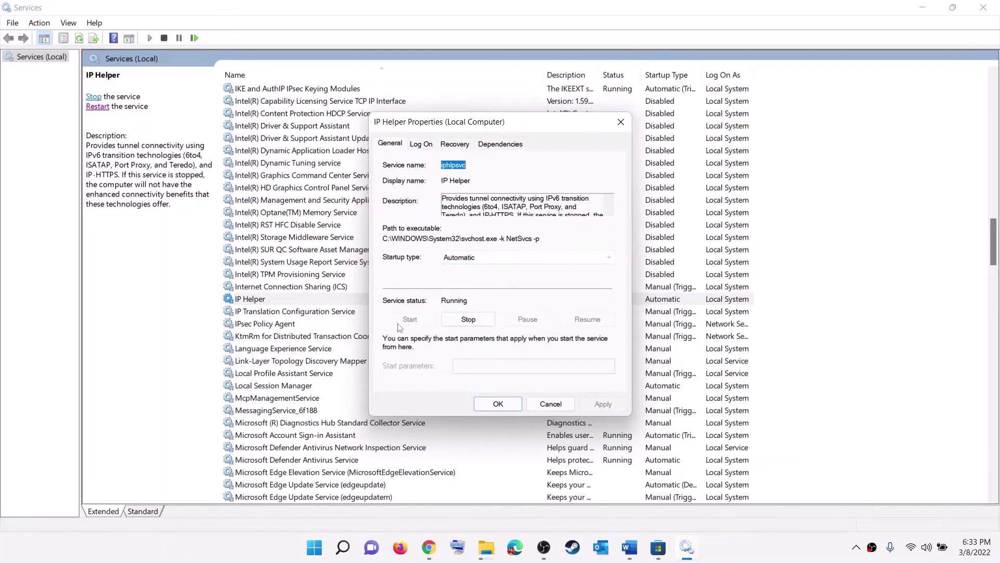
{"action": "left_click", "coordinate": [490, 402]}
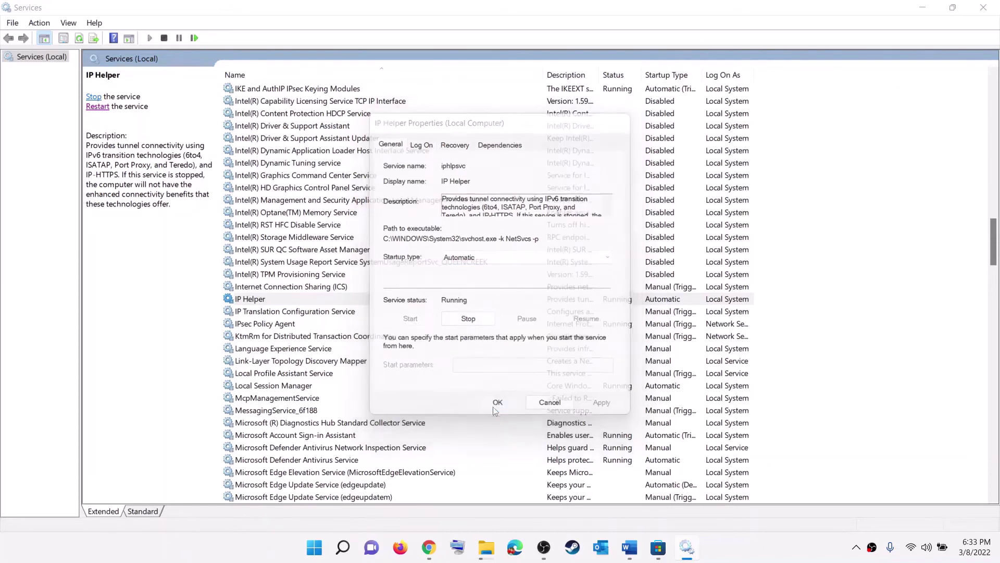
{"action": "left_click", "coordinate": [323, 423]}
{"action": "scroll", "coordinate": [323, 431], "scroll_direction": "down", "scroll_amount": 20}
{"action": "key", "text": "x"}
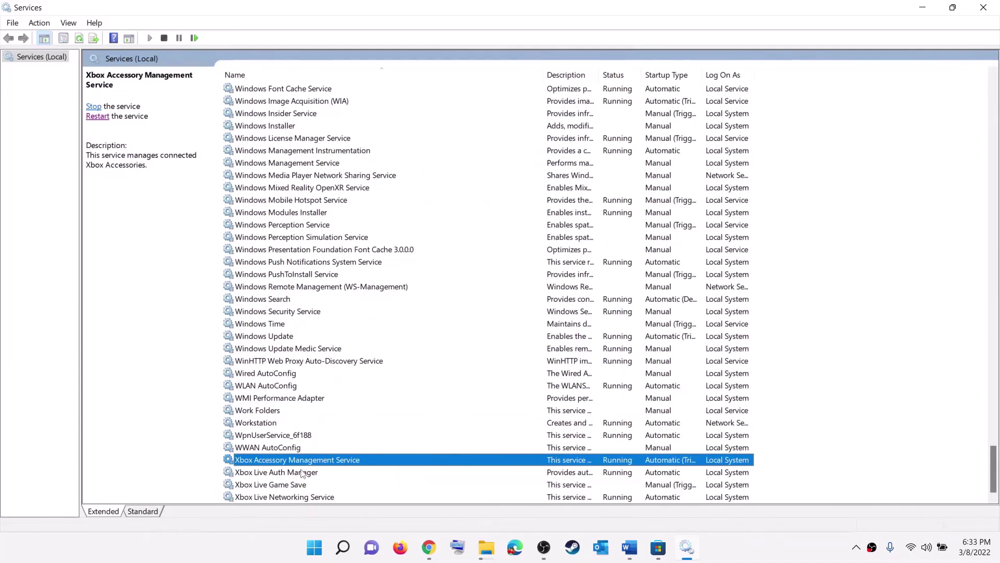
- Set Xbox Accessory Management Service startup to Automatic and apply
{"action": "double_click", "coordinate": [344, 465]}
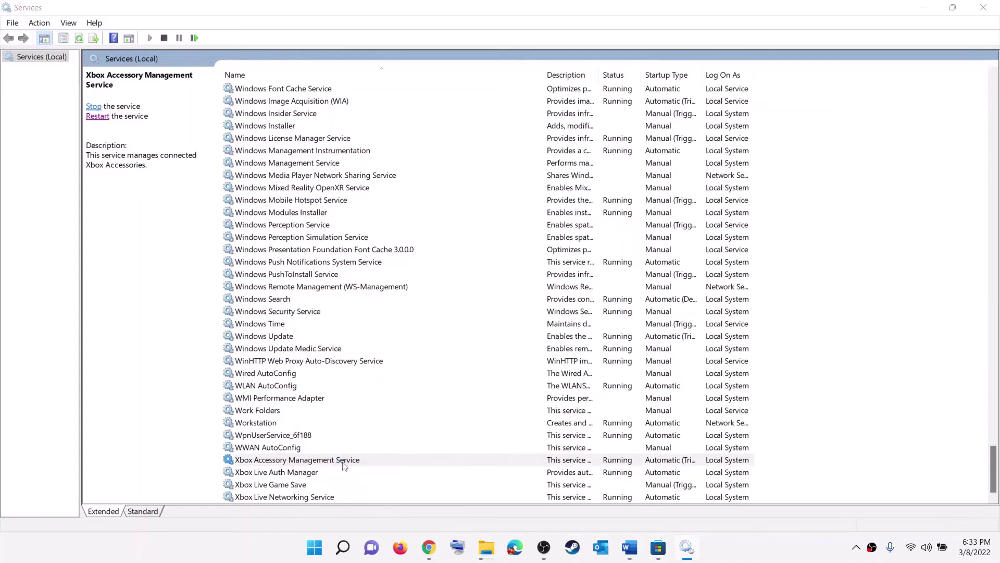
{"action": "left_click", "coordinate": [470, 258]}
{"action": "key", "text": "Escape"}
{"action": "left_click", "coordinate": [603, 404]}
{"action": "left_click", "coordinate": [498, 404]}
- Set Xbox Live Auth Manager startup to Automatic and apply
{"action": "double_click", "coordinate": [276, 472]}
{"action": "left_click", "coordinate": [490, 274]}
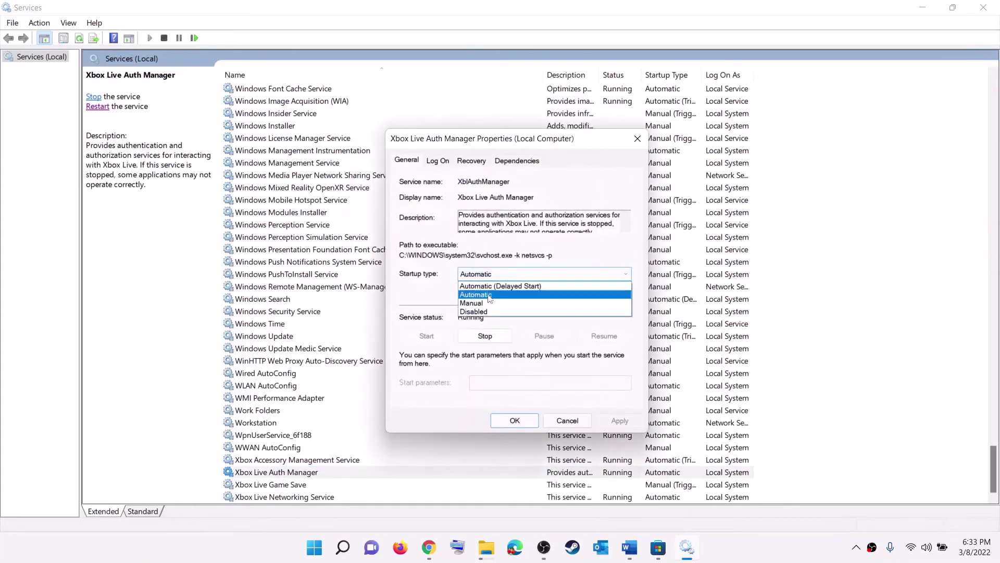
{"action": "left_click", "coordinate": [490, 295]}
{"action": "left_click", "coordinate": [619, 420]}
{"action": "left_click", "coordinate": [514, 420]}
- Switch Xbox Live Game Save from Manual to Automatic and start the service
{"action": "double_click", "coordinate": [288, 484]}
{"action": "left_click", "coordinate": [489, 273]}
{"action": "left_click", "coordinate": [487, 295]}
{"action": "left_click", "coordinate": [615, 414]}
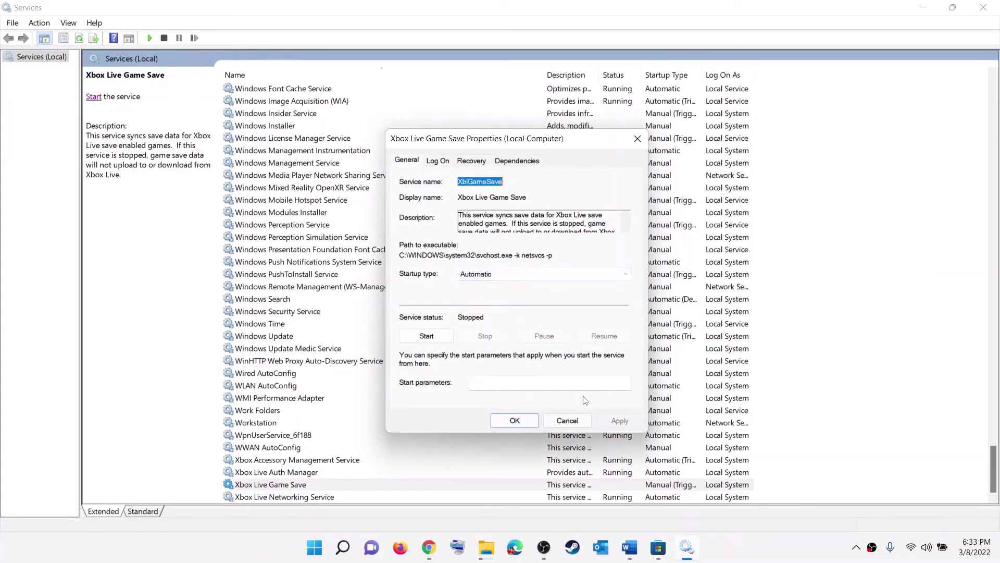
{"action": "left_click", "coordinate": [430, 336]}
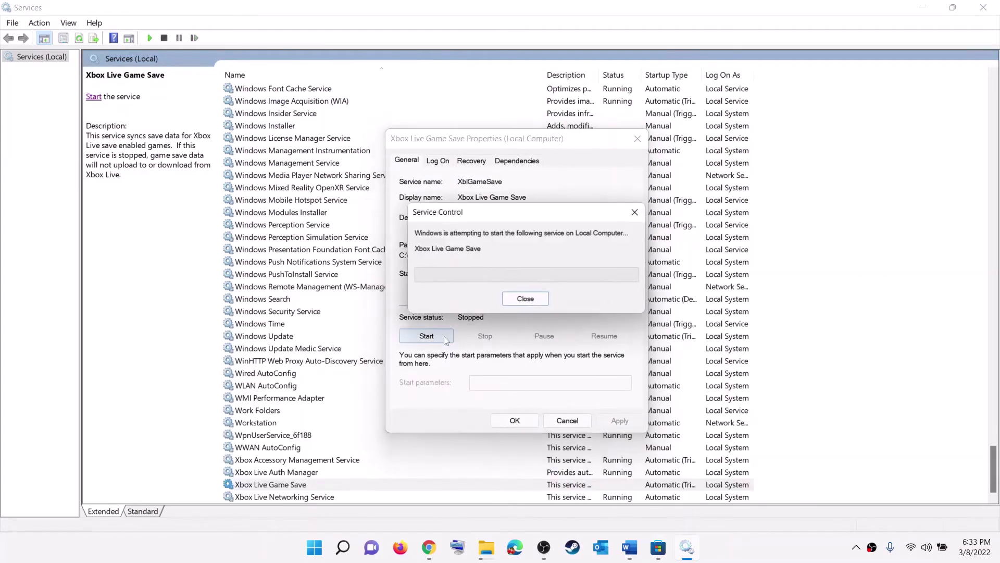
{"action": "left_click", "coordinate": [521, 423]}
- Keep Xbox Live Networking Service on Automatic startup and apply
{"action": "double_click", "coordinate": [311, 498]}
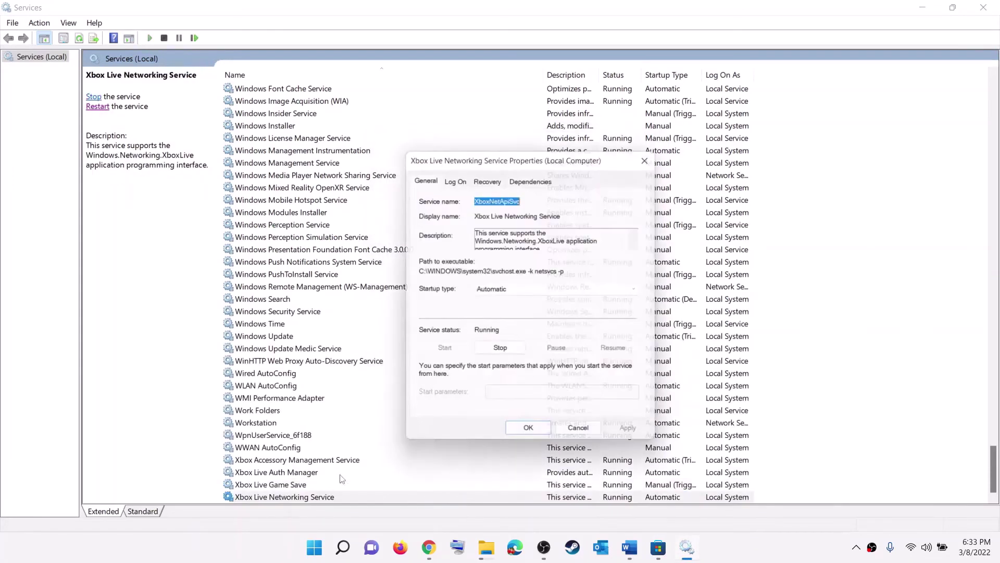
{"action": "left_click", "coordinate": [562, 291]}
{"action": "left_click", "coordinate": [521, 300]}
{"action": "left_click", "coordinate": [636, 438]}
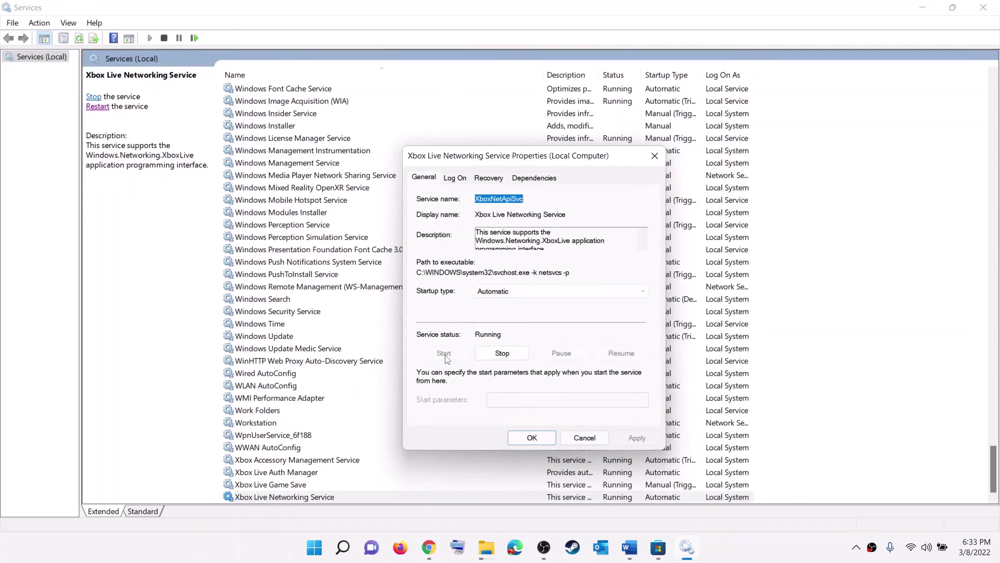
{"action": "left_click", "coordinate": [529, 438]}
- Keep Windows Update on Automatic startup and apply
{"action": "left_click", "coordinate": [289, 324]}
{"action": "left_click", "coordinate": [292, 337]}
{"action": "double_click", "coordinate": [306, 340]}
{"action": "left_click", "coordinate": [561, 290]}
{"action": "left_click", "coordinate": [501, 311]}
{"action": "left_click", "coordinate": [633, 439]}
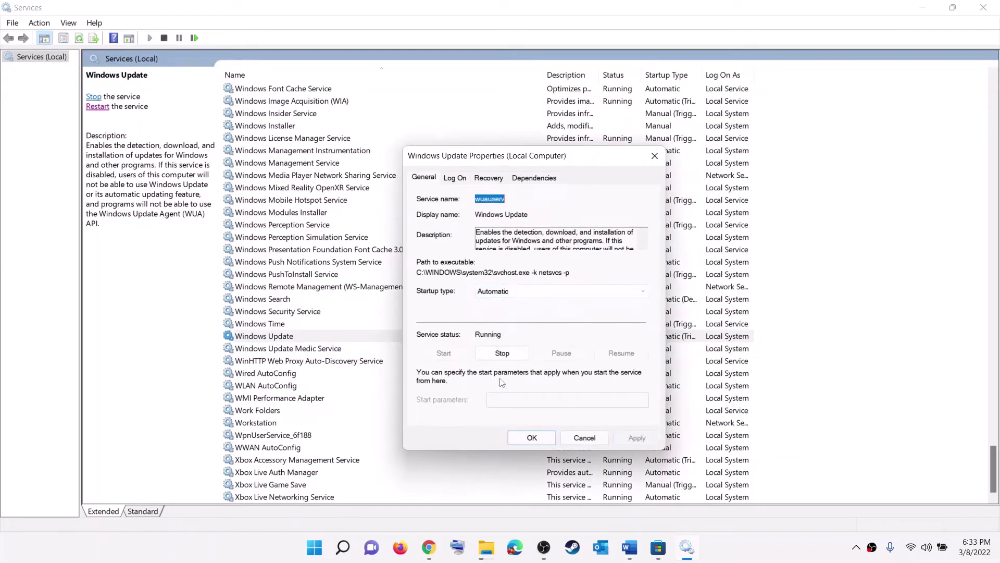
{"action": "left_click", "coordinate": [531, 438]}
{"action": "left_click", "coordinate": [312, 288]}
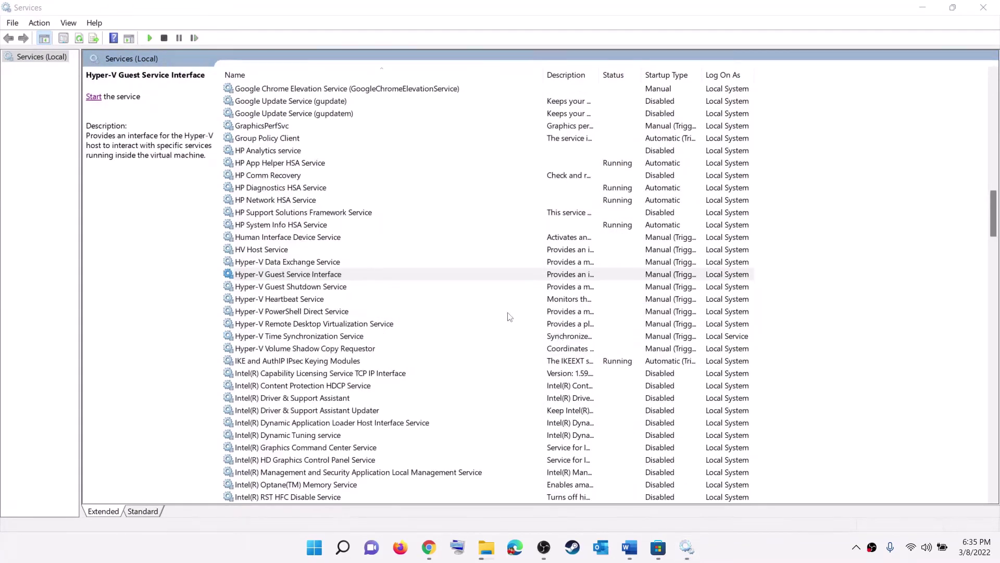
{"action": "left_click", "coordinate": [509, 312]}
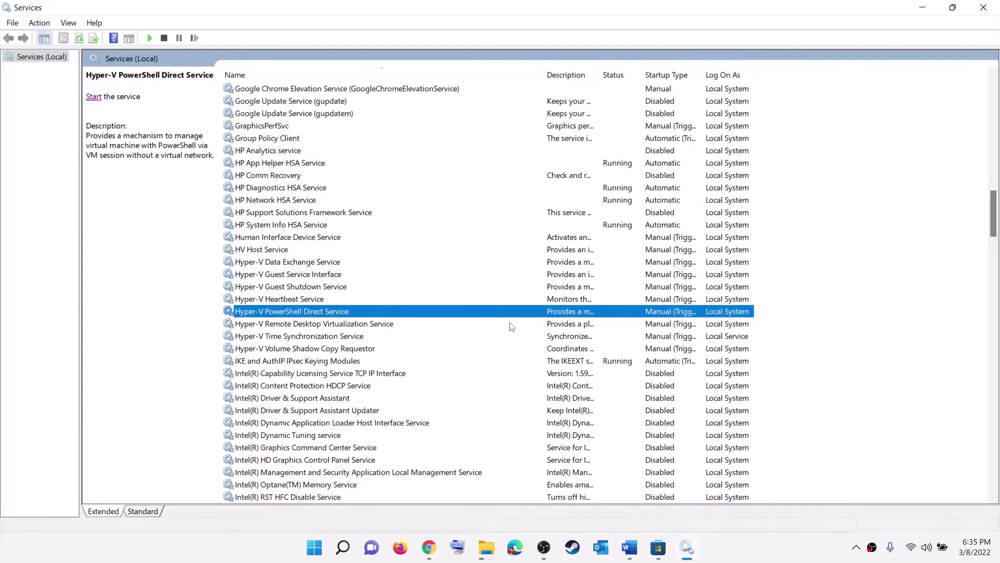
- Stop both Gaming Services entries
{"action": "scroll", "coordinate": [510, 327], "scroll_direction": "up", "scroll_amount": 1}
{"action": "key", "text": "g"}
{"action": "scroll", "coordinate": [436, 288], "scroll_direction": "up", "scroll_amount": 6}
{"action": "left_click", "coordinate": [626, 324]}
{"action": "left_click", "coordinate": [623, 313]}
{"action": "left_click", "coordinate": [620, 325]}
{"action": "left_click", "coordinate": [611, 311]}
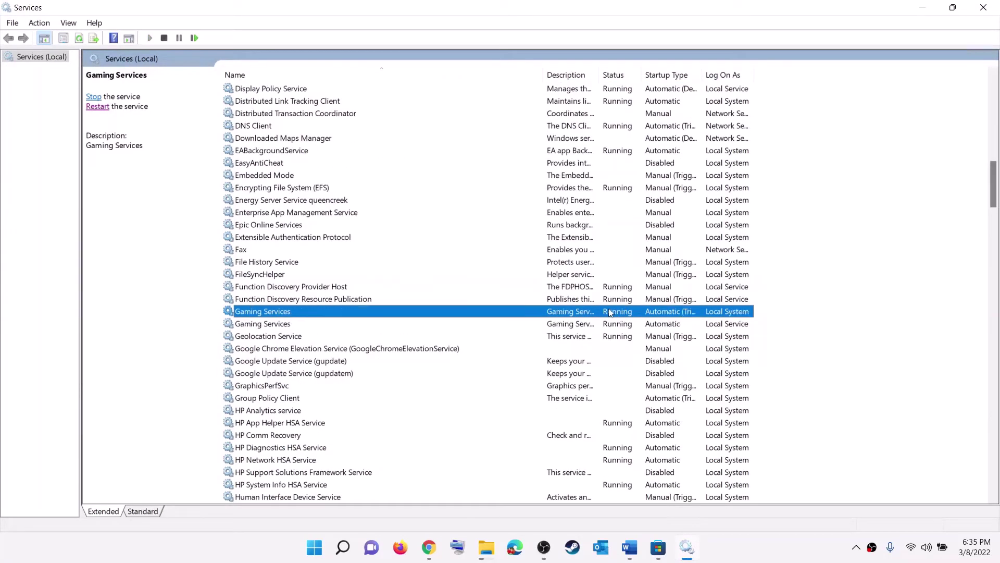
{"action": "left_click", "coordinate": [618, 315]}
{"action": "right_click", "coordinate": [620, 315]}
{"action": "left_click", "coordinate": [596, 325]}
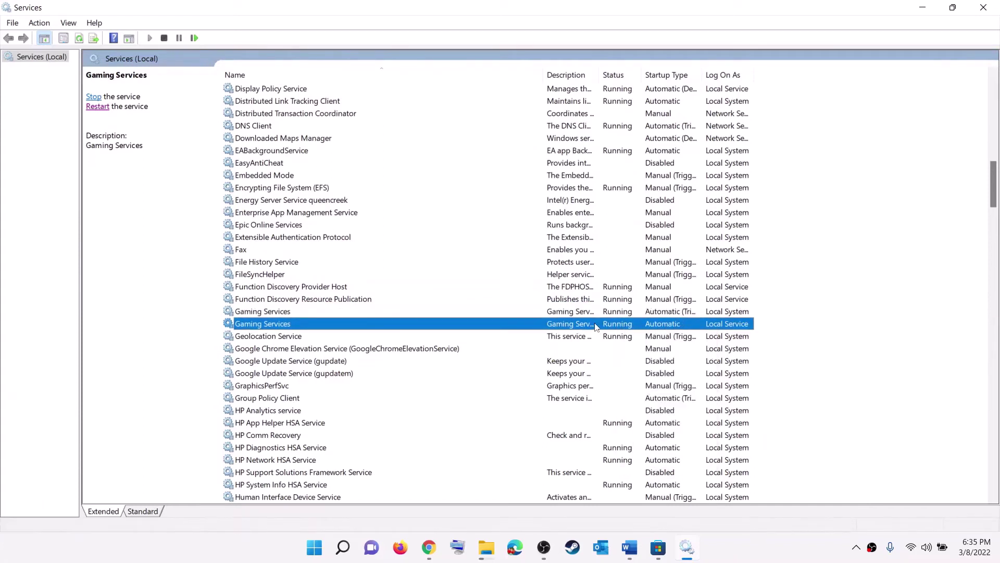
{"action": "left_click", "coordinate": [613, 314]}
{"action": "right_click", "coordinate": [618, 316]}
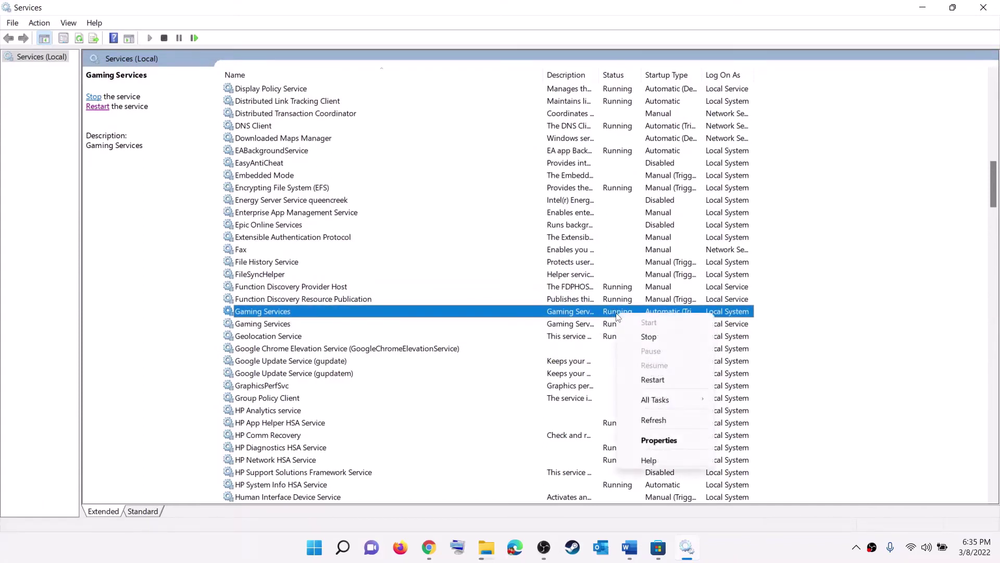
{"action": "left_click", "coordinate": [648, 337]}
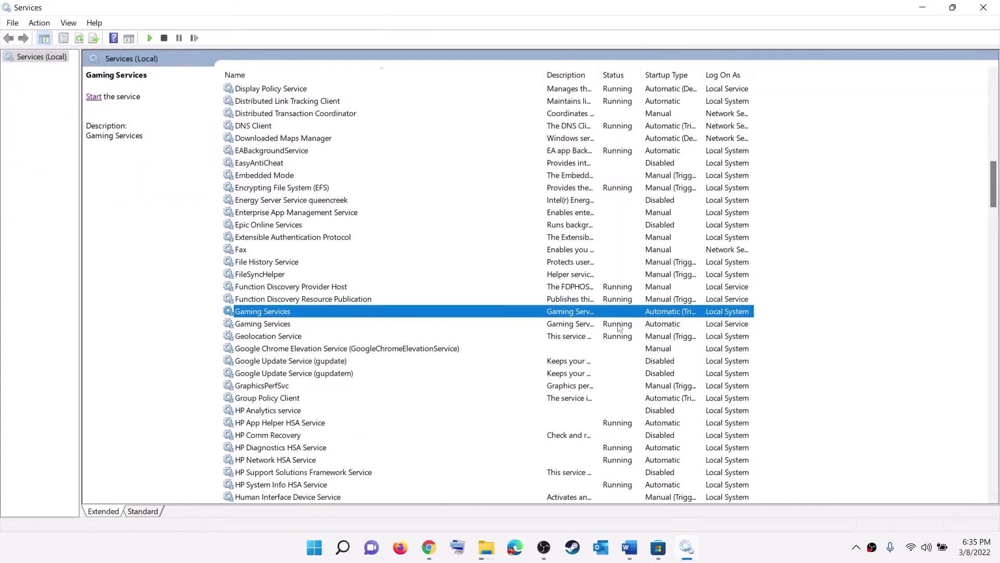
{"action": "left_click", "coordinate": [617, 325]}
{"action": "right_click", "coordinate": [614, 325]}
{"action": "left_click", "coordinate": [645, 345]}
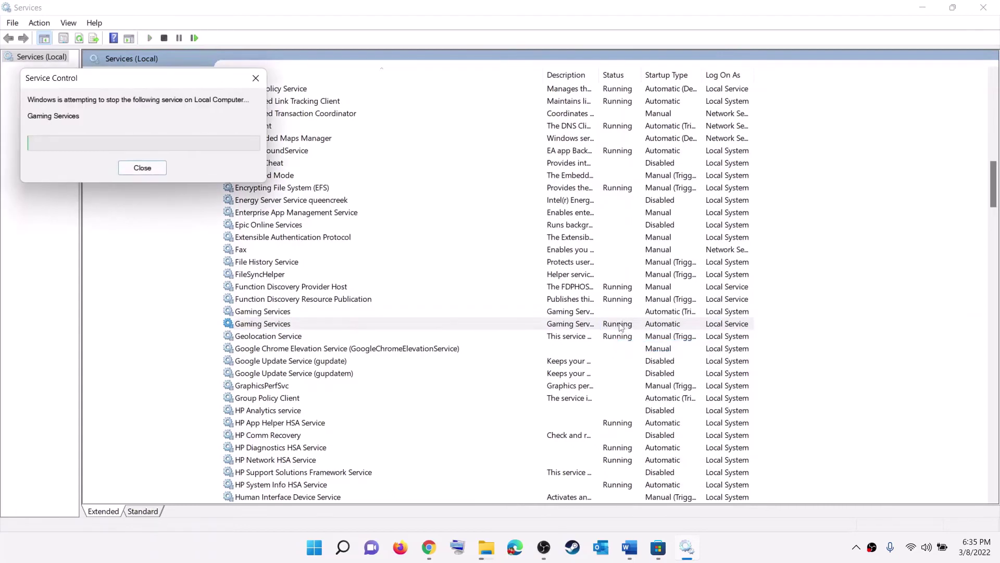
- Start both Gaming Services entries again
{"action": "left_click", "coordinate": [592, 315]}
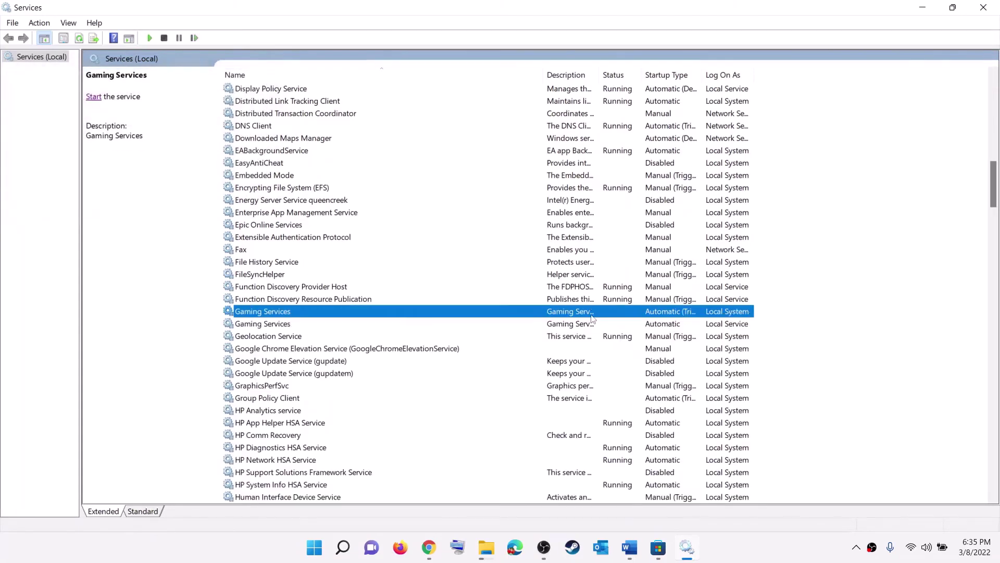
{"action": "right_click", "coordinate": [598, 315]}
{"action": "left_click", "coordinate": [607, 322]}
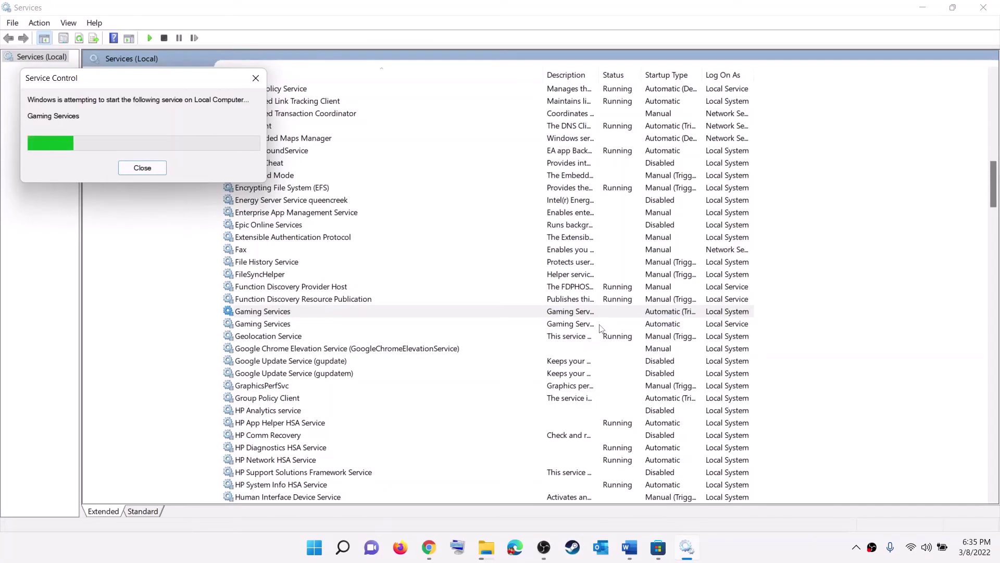
{"action": "left_click", "coordinate": [598, 325]}
{"action": "right_click", "coordinate": [594, 324]}
{"action": "left_click", "coordinate": [633, 335]}
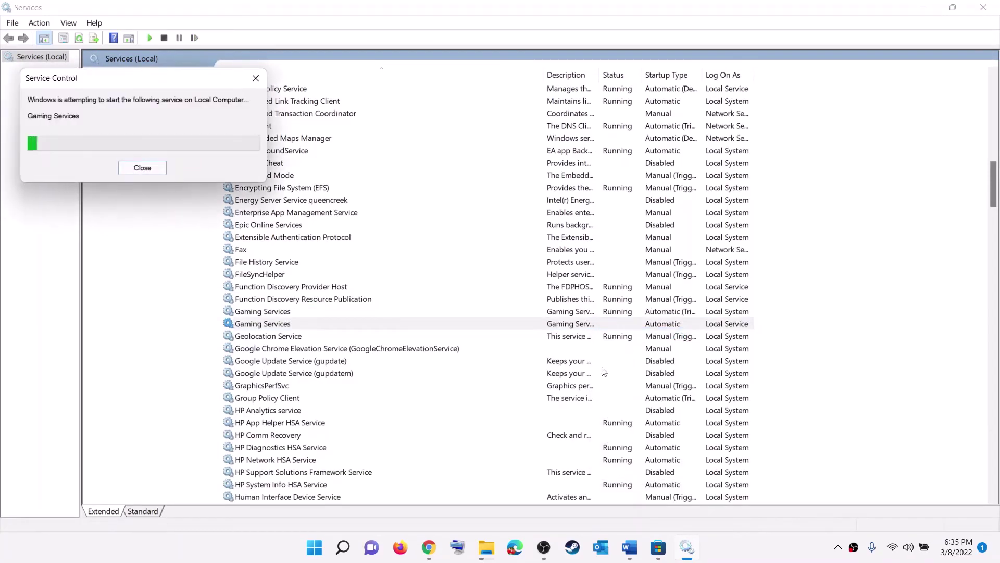
{"action": "left_click", "coordinate": [568, 365]}
- Keep Microsoft Store Install Service on Automatic startup, apply, and close Services
{"action": "key", "text": "m"}
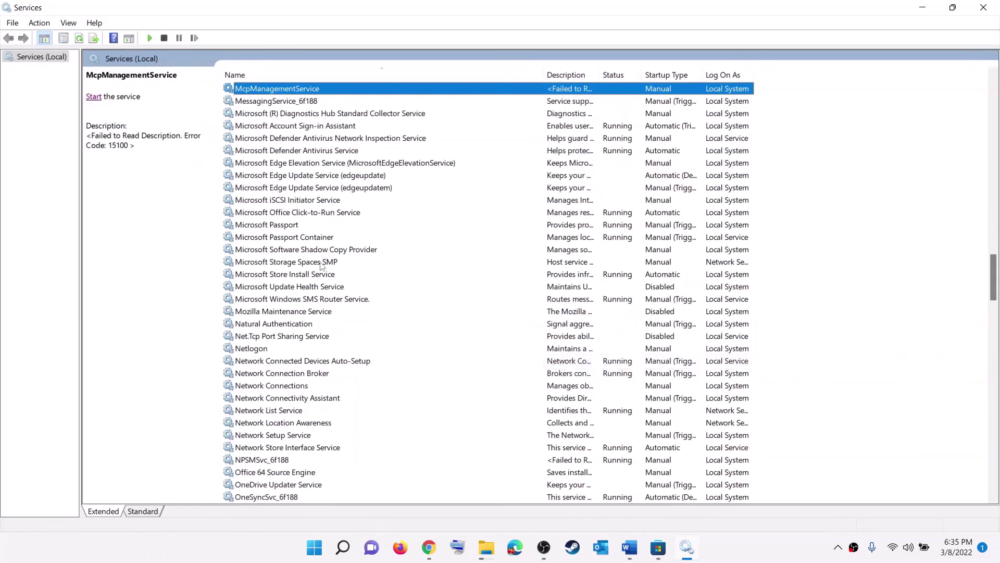
{"action": "left_click", "coordinate": [310, 275]}
{"action": "double_click", "coordinate": [534, 277]}
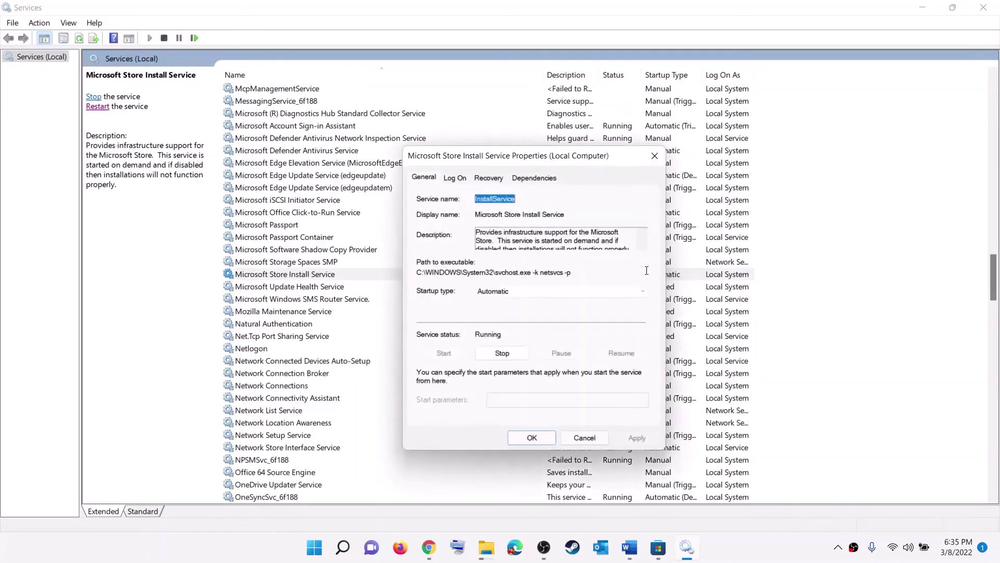
{"action": "left_click", "coordinate": [556, 293]}
{"action": "left_click", "coordinate": [502, 315]}
{"action": "left_click", "coordinate": [648, 441]}
{"action": "left_click", "coordinate": [531, 438]}
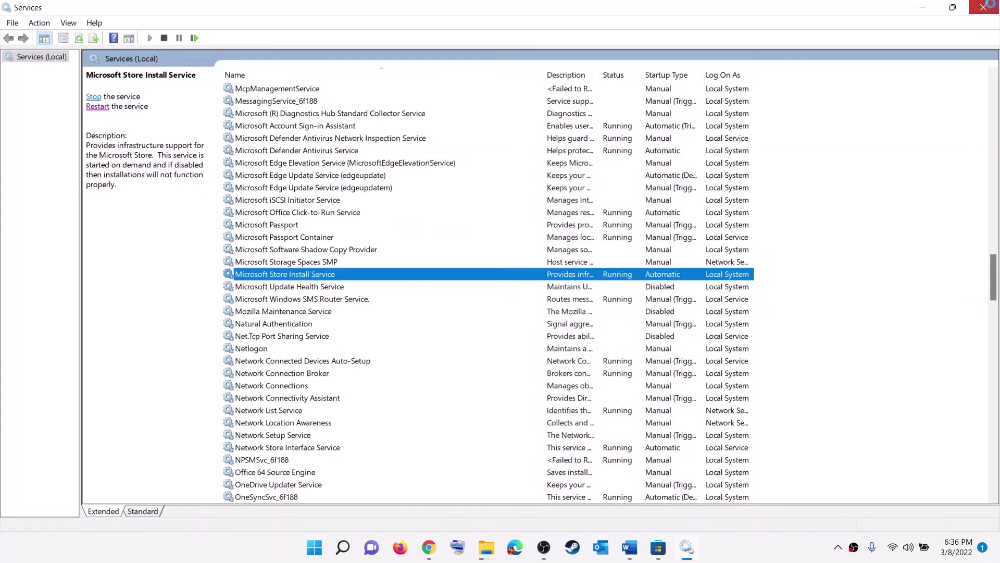
{"action": "left_click", "coordinate": [985, 6]}
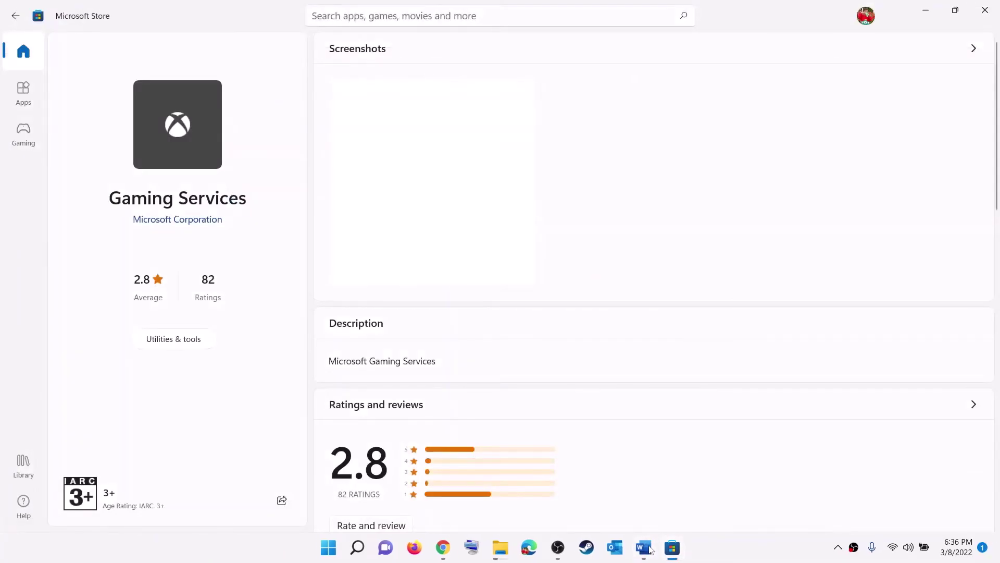
- Scroll the Word guide to Step 9 and highlight 'Minecraft launcher'
{"action": "left_click", "coordinate": [650, 549]}
{"action": "scroll", "coordinate": [416, 354], "scroll_direction": "down", "scroll_amount": 5}
{"action": "scroll", "coordinate": [419, 360], "scroll_direction": "down", "scroll_amount": 3}
{"action": "scroll", "coordinate": [425, 351], "scroll_direction": "up", "scroll_amount": 1}
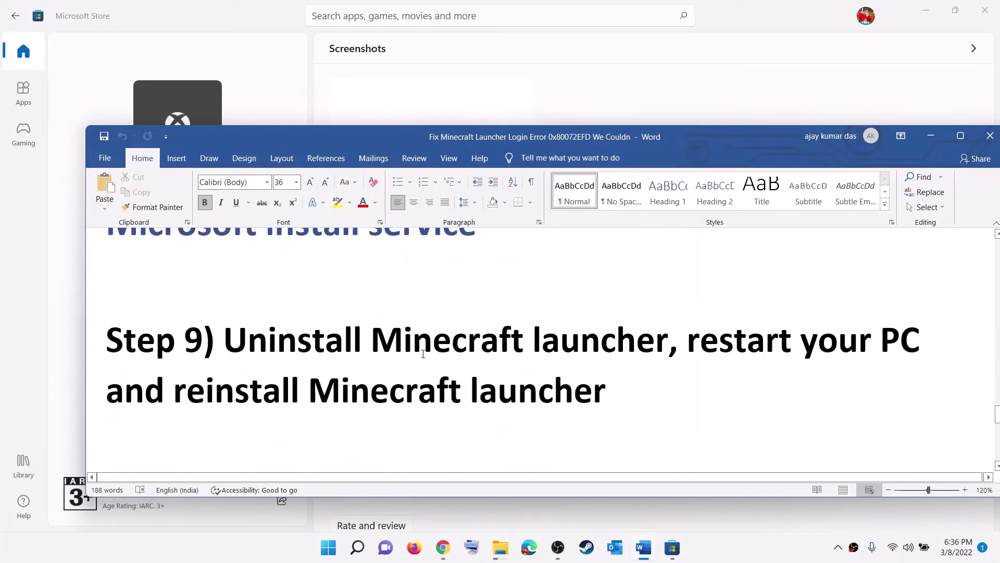
{"action": "left_click_drag", "start_coordinate": [338, 388], "coordinate": [358, 442]}
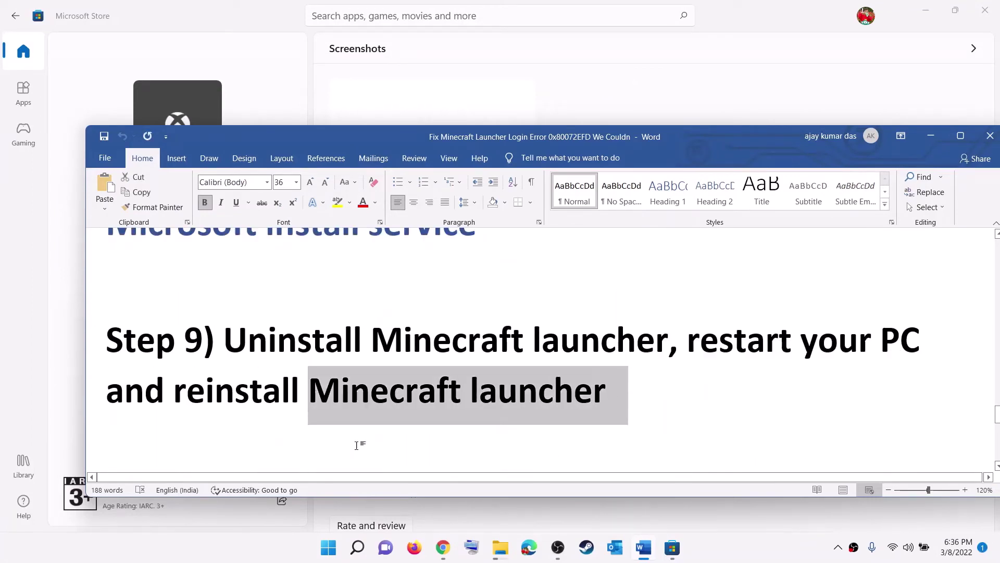
- Begin uninstalling Minecraft Launcher from Start search, cancel, and check the Restart option
{"action": "left_click", "coordinate": [324, 553]}
{"action": "type", "text": "m"}
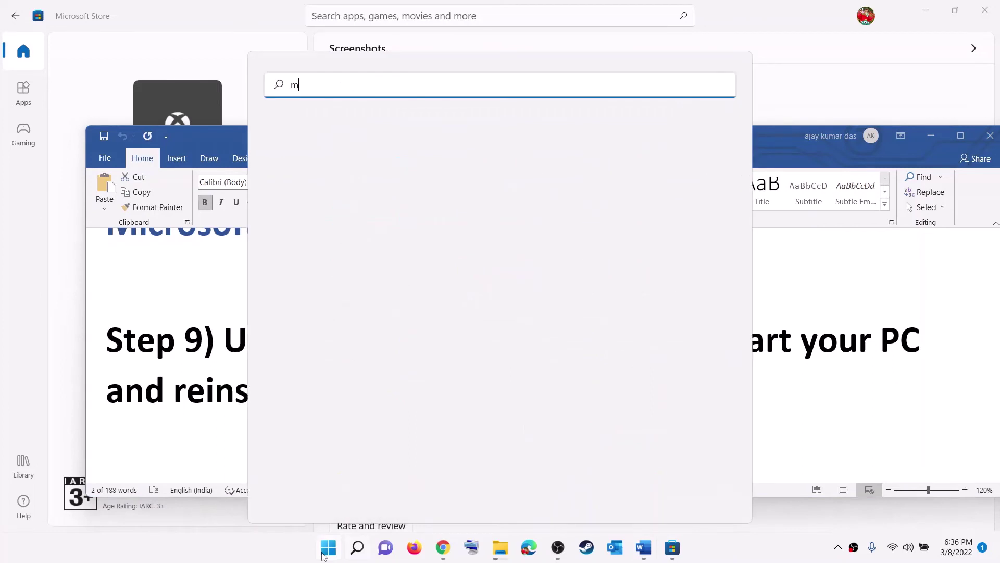
{"action": "type", "text": "ine"}
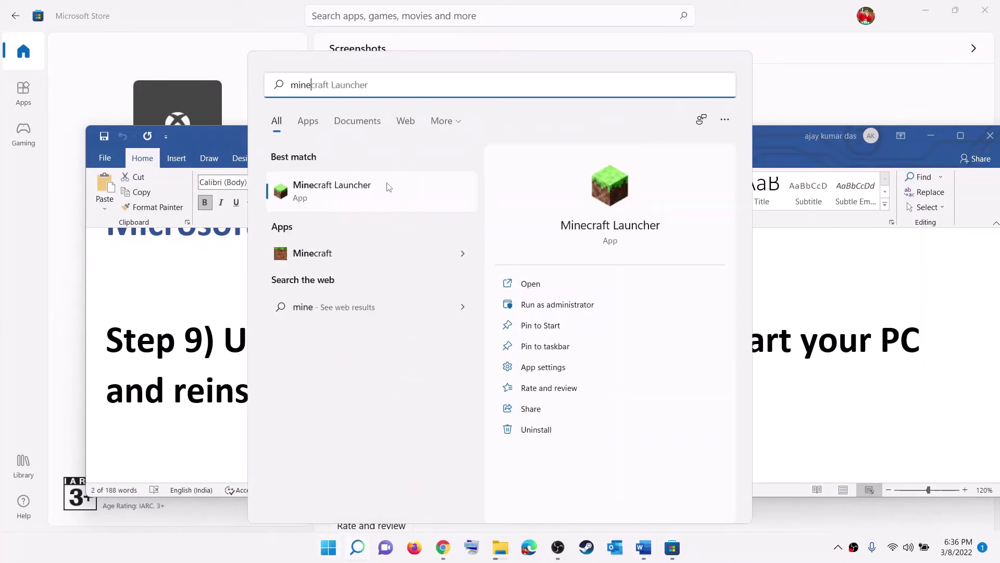
{"action": "right_click", "coordinate": [334, 204]}
{"action": "left_click", "coordinate": [380, 365]}
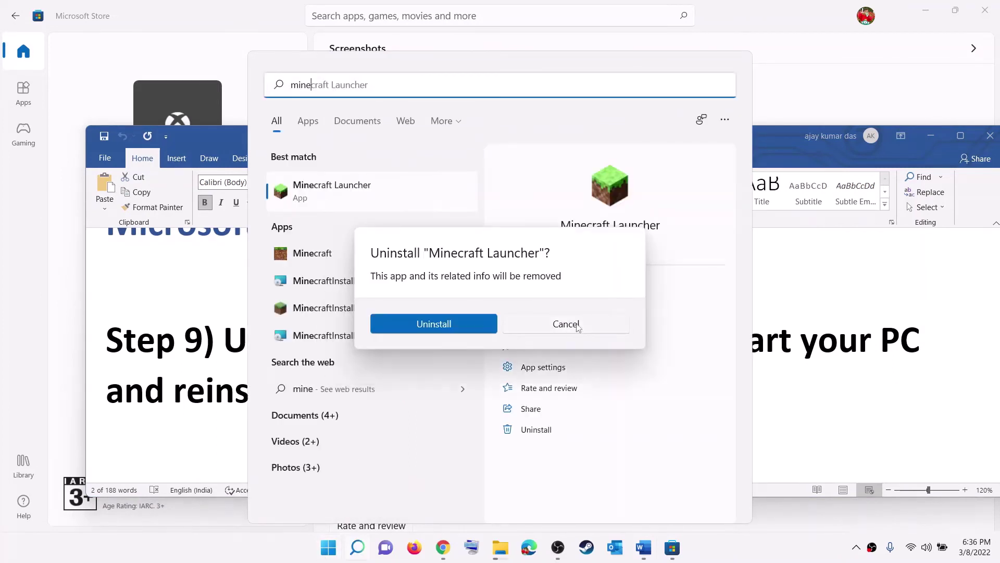
{"action": "left_click", "coordinate": [567, 326]}
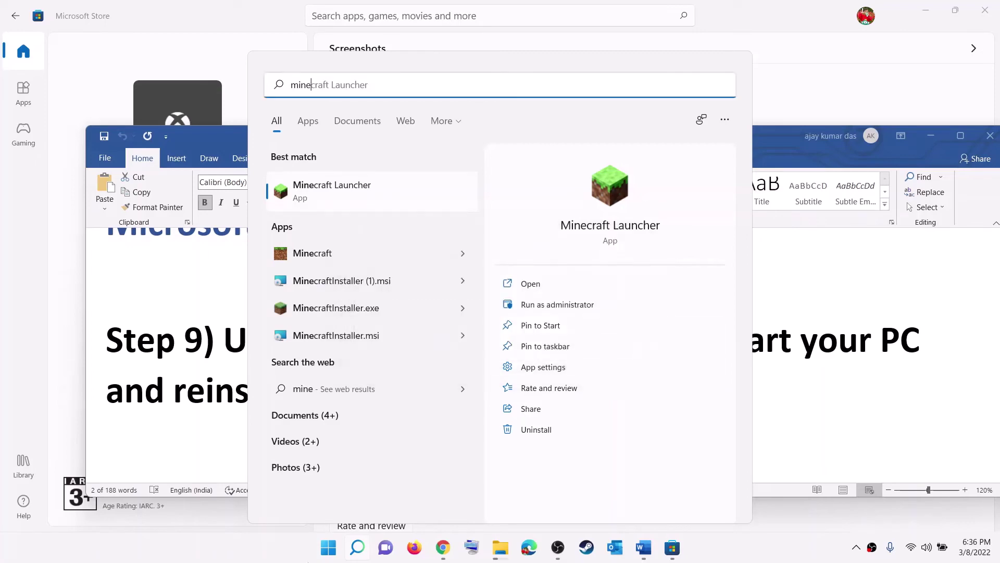
{"action": "left_click", "coordinate": [327, 550]}
{"action": "left_click", "coordinate": [661, 502]}
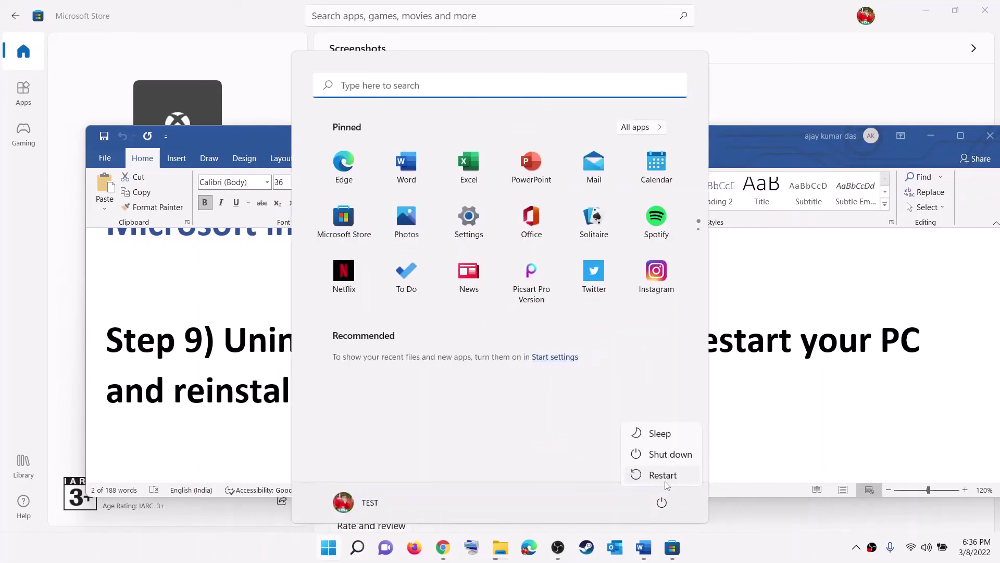
{"action": "key", "text": "Escape"}
{"action": "key", "text": "Escape"}
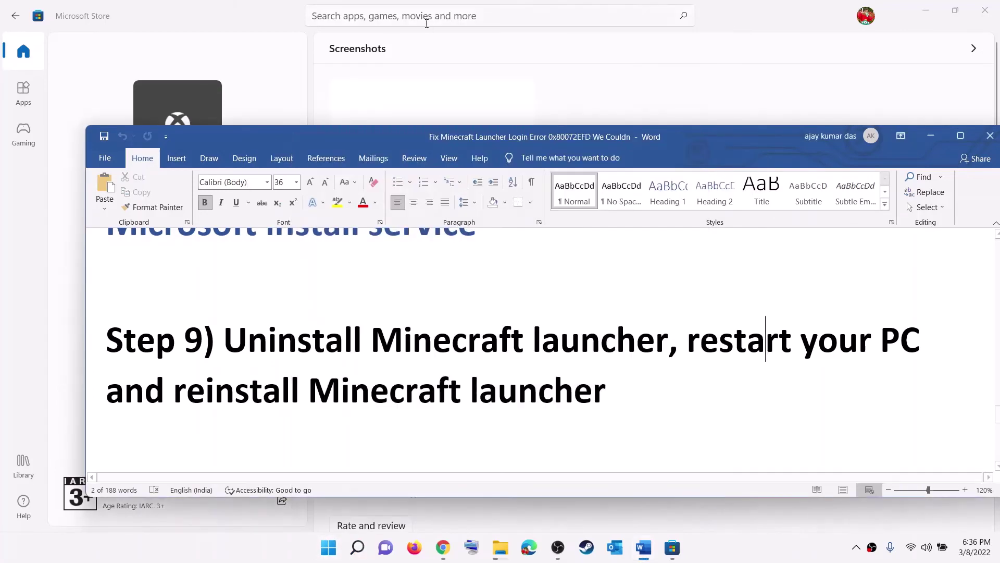
- Search the Store for 'minecraft', open the Minecraft Launcher page, then return to Word
{"action": "left_click", "coordinate": [403, 16]}
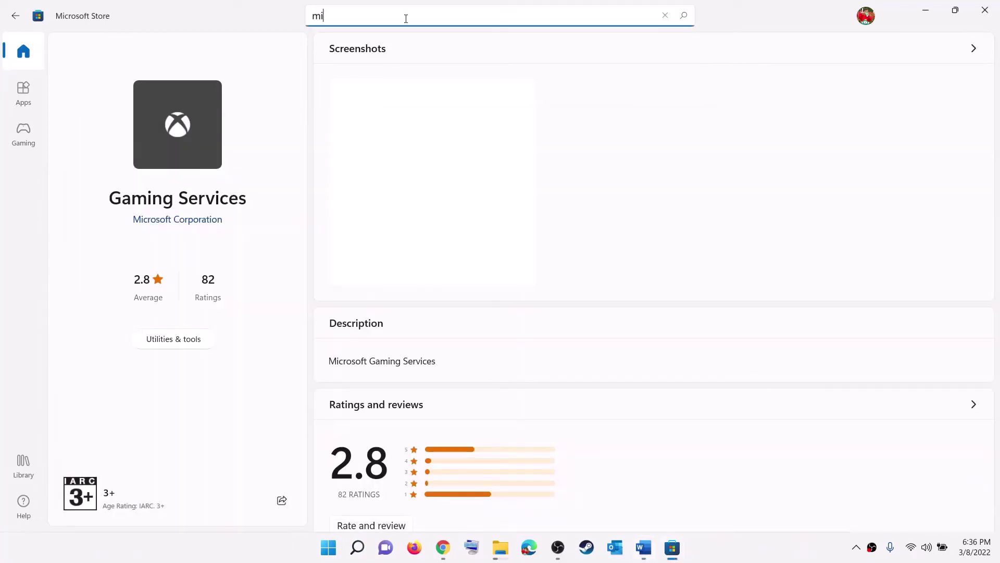
{"action": "type", "text": "minecraft l"}
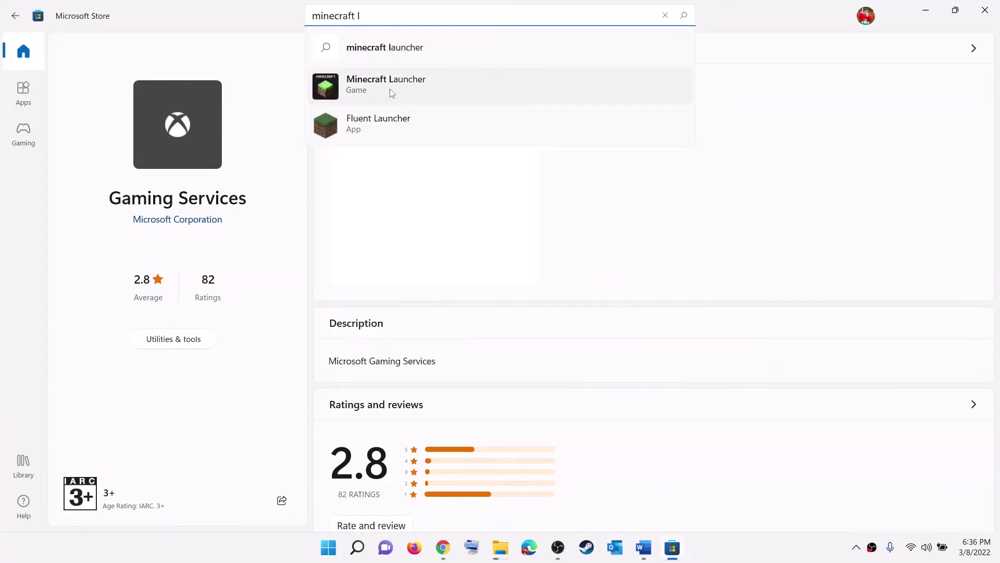
{"action": "left_click", "coordinate": [399, 93]}
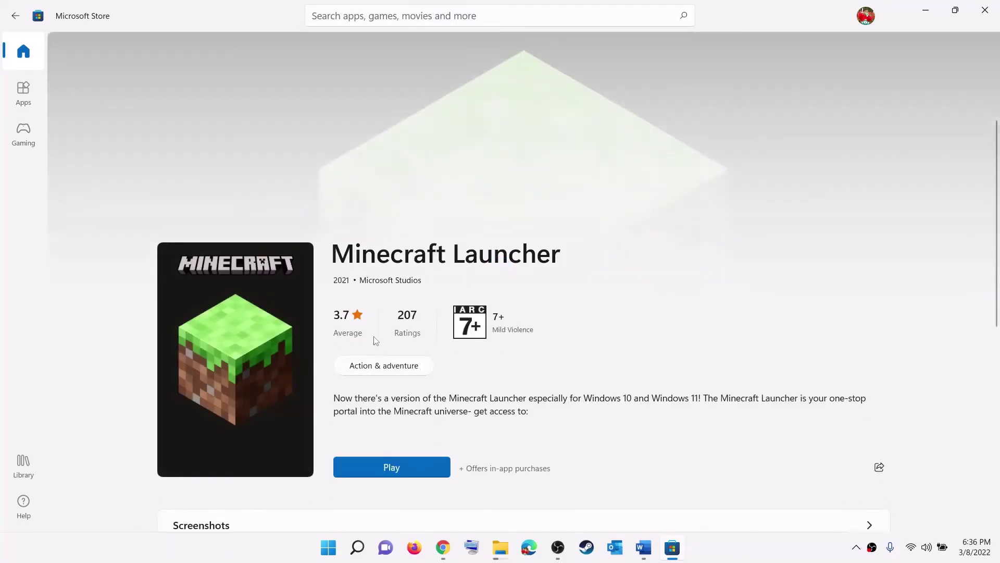
{"action": "left_click", "coordinate": [644, 548]}
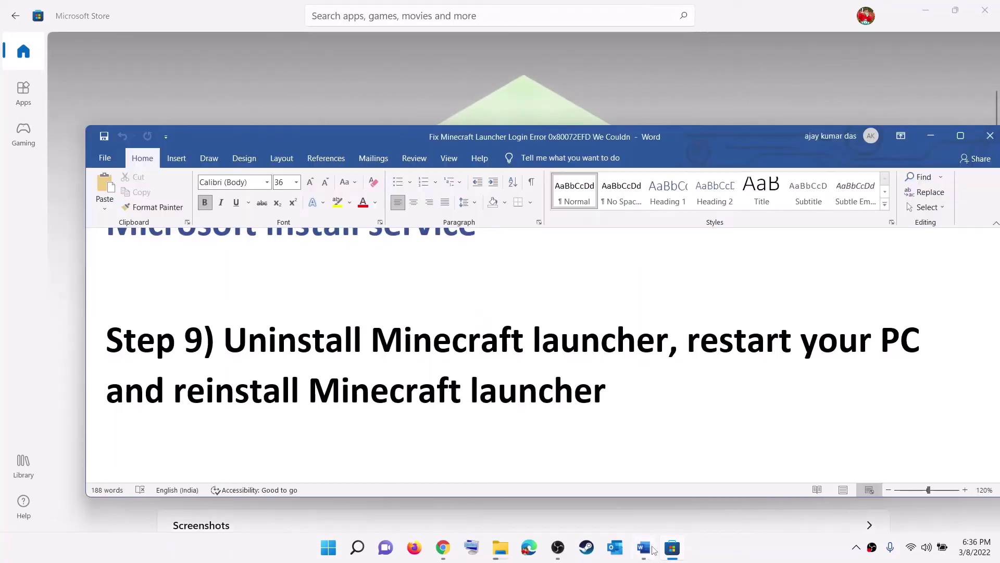
- Scroll to Step 10, then begin and cancel uninstalling Minecraft Launcher from Start
{"action": "scroll", "coordinate": [427, 363], "scroll_direction": "down", "scroll_amount": 5}
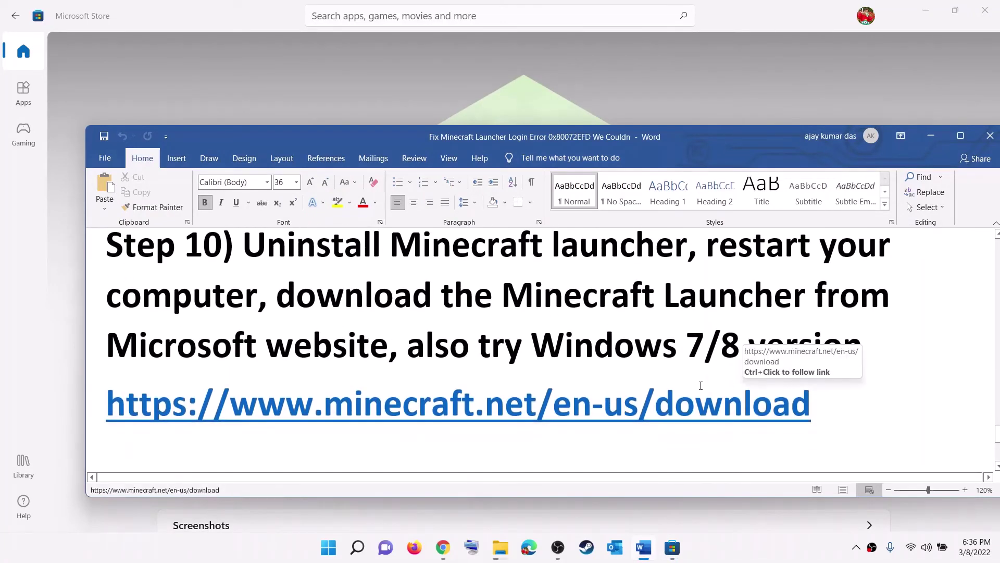
{"action": "left_click", "coordinate": [328, 548]}
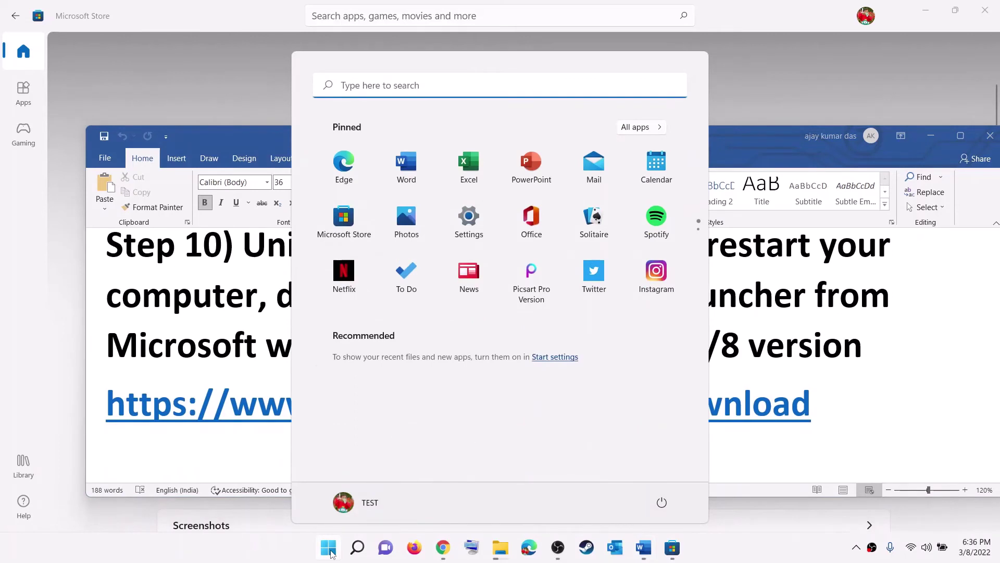
{"action": "type", "text": "mine"}
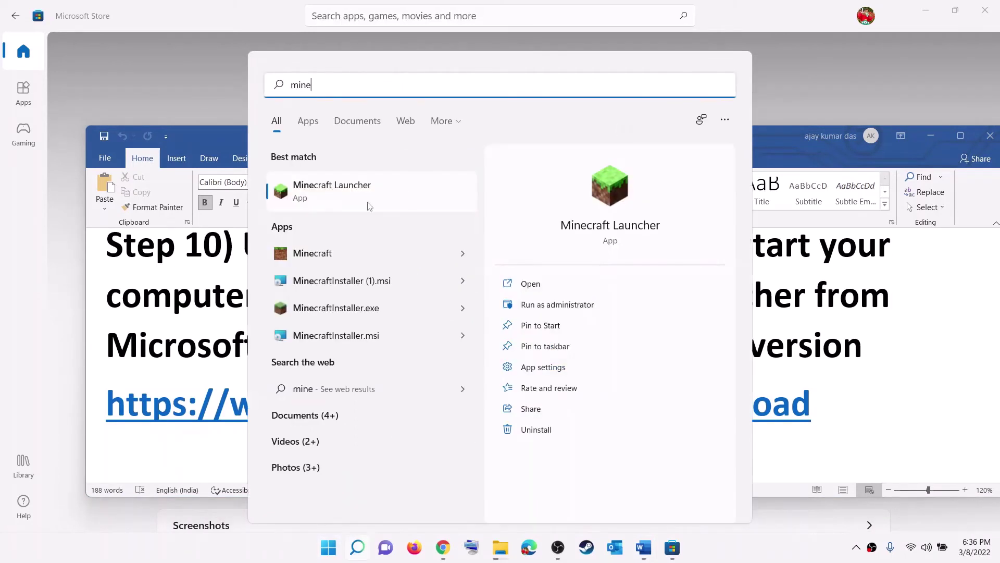
{"action": "right_click", "coordinate": [320, 201]}
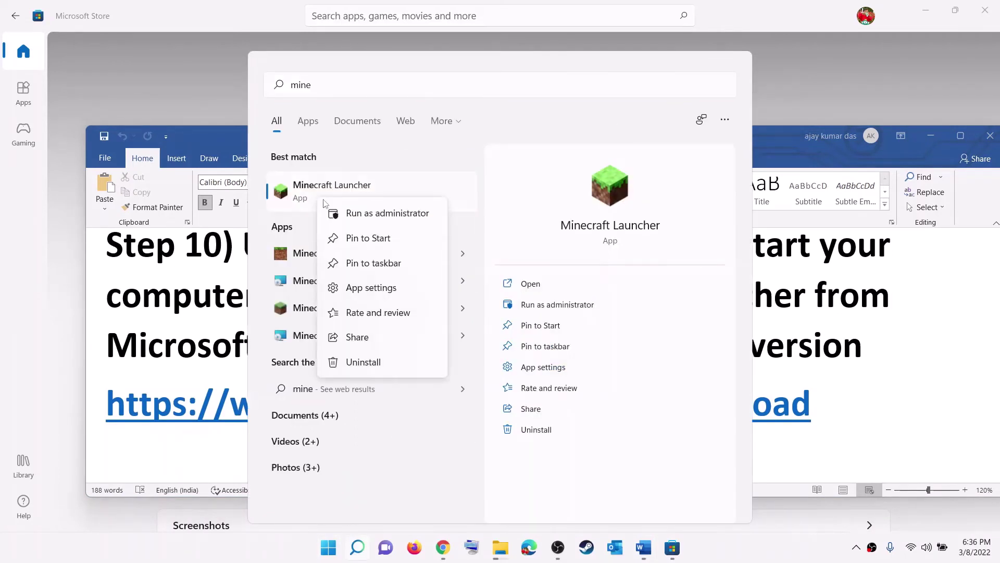
{"action": "left_click", "coordinate": [365, 361]}
{"action": "left_click", "coordinate": [778, 310]}
- Check the power options, select the minecraft.net download link, and switch to Chrome
{"action": "key", "text": "super"}
{"action": "left_click", "coordinate": [662, 503]}
{"action": "key", "text": "Escape"}
{"action": "left_click", "coordinate": [817, 407]}
{"action": "left_click_drag", "start_coordinate": [817, 407], "coordinate": [163, 425]}
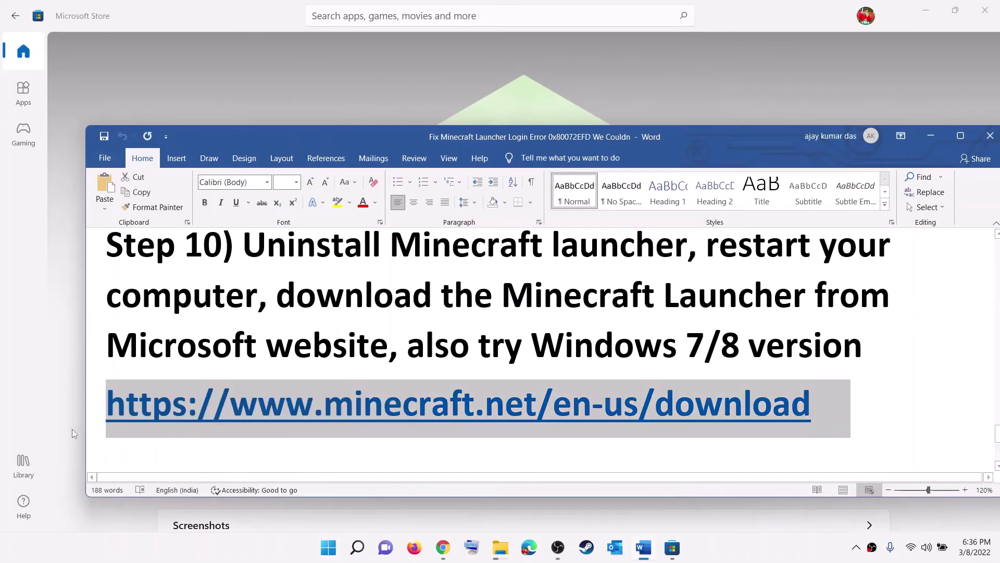
{"action": "left_click", "coordinate": [444, 547]}
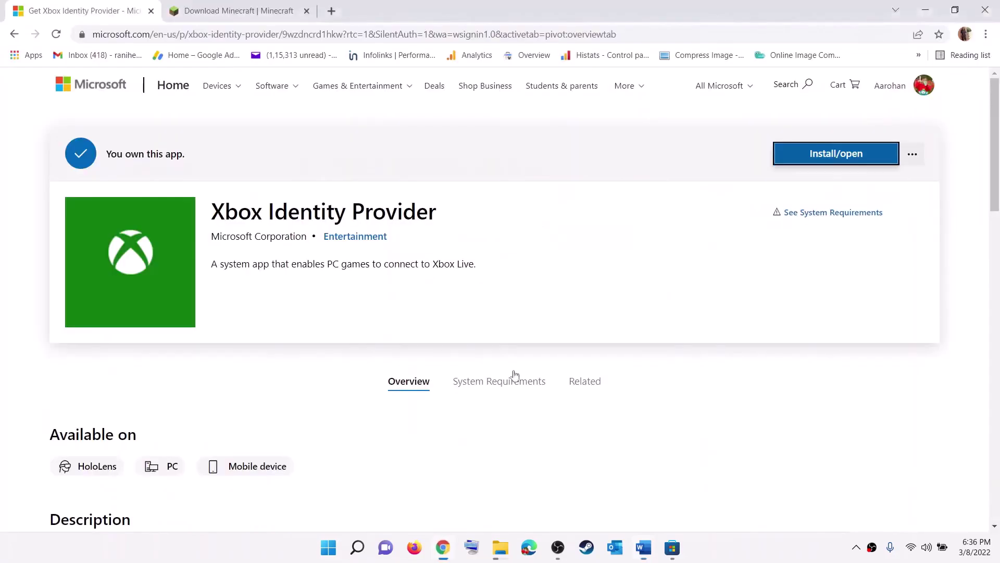
- On the Download Minecraft page, download the Windows 7/8 installer, MinecraftInstaller (2).msi
{"action": "left_click", "coordinate": [209, 14]}
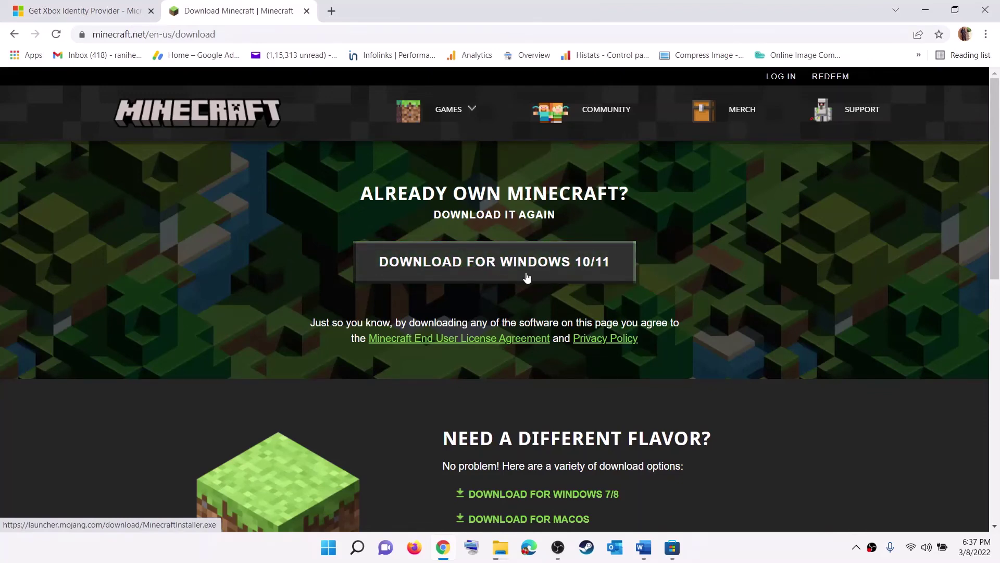
{"action": "scroll", "coordinate": [678, 313], "scroll_direction": "down", "scroll_amount": 6}
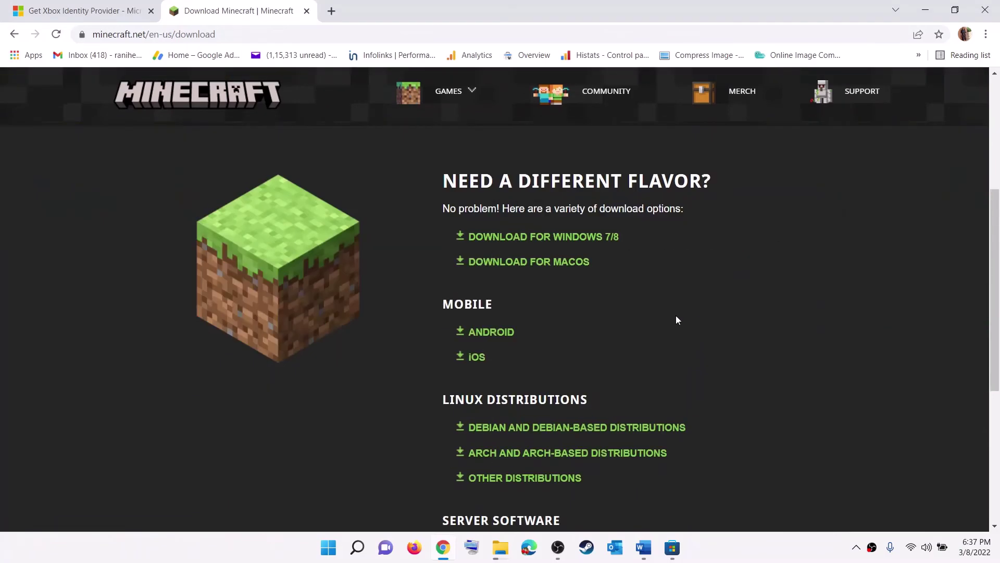
{"action": "scroll", "coordinate": [676, 307], "scroll_direction": "up", "scroll_amount": 1}
{"action": "left_click_drag", "start_coordinate": [648, 231], "coordinate": [449, 228]}
{"action": "scroll", "coordinate": [678, 297], "scroll_direction": "up", "scroll_amount": 1}
{"action": "left_click_drag", "start_coordinate": [628, 304], "coordinate": [466, 302]}
{"action": "scroll", "coordinate": [625, 300], "scroll_direction": "up", "scroll_amount": 3}
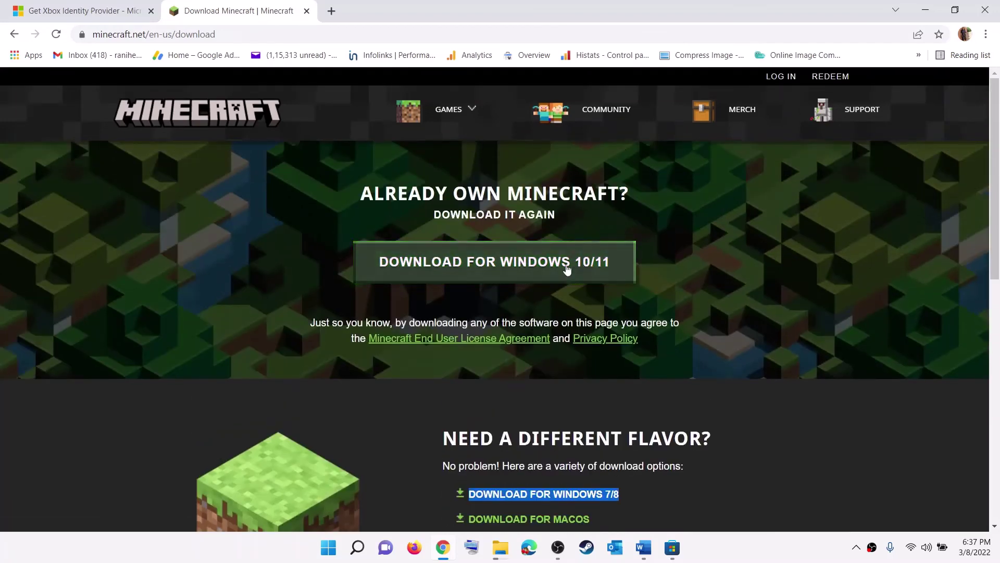
{"action": "scroll", "coordinate": [631, 336], "scroll_direction": "down", "scroll_amount": 2}
{"action": "scroll", "coordinate": [632, 340], "scroll_direction": "down", "scroll_amount": 2}
{"action": "left_click_drag", "start_coordinate": [650, 307], "coordinate": [485, 297]}
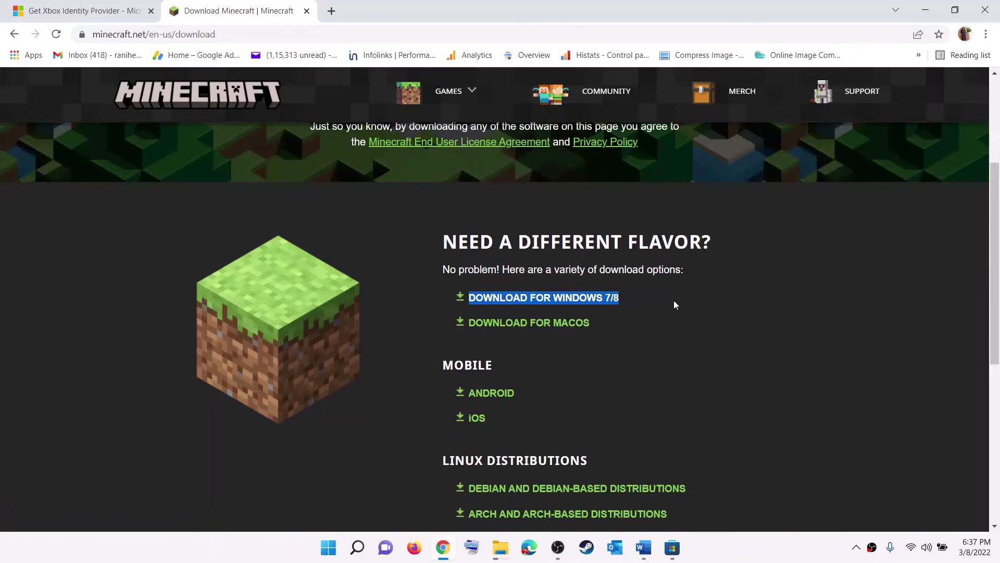
{"action": "left_click", "coordinate": [485, 299]}
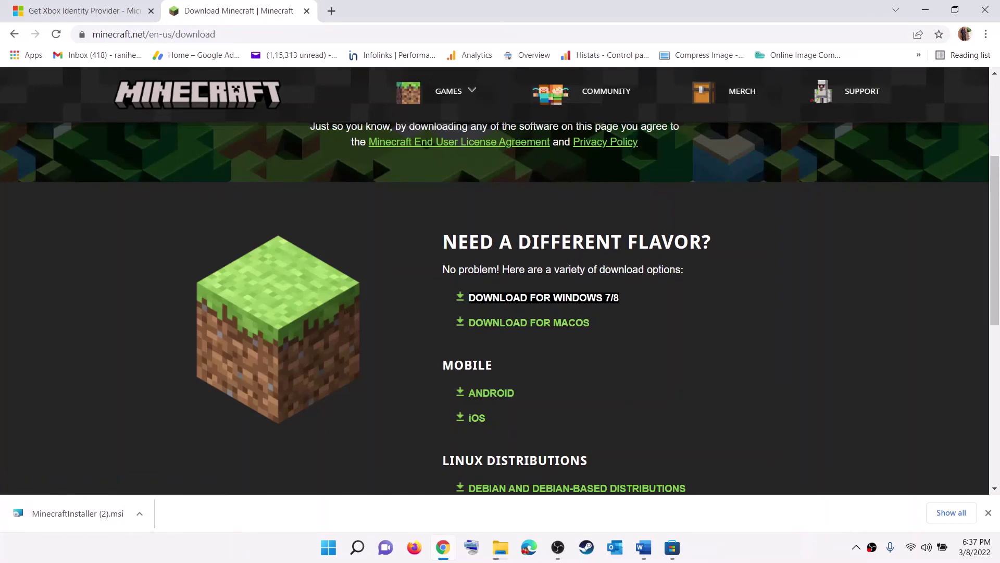
- Select the DOWNLOAD FOR WINDOWS 7/8 link text, then return to the Word guide
{"action": "scroll", "coordinate": [647, 264], "scroll_direction": "up", "scroll_amount": 3}
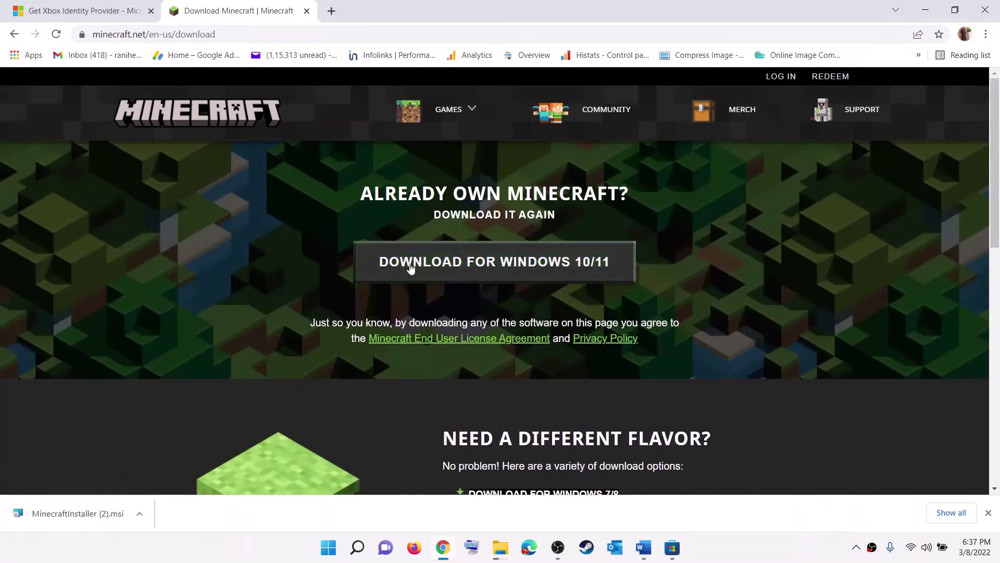
{"action": "scroll", "coordinate": [527, 270], "scroll_direction": "down", "scroll_amount": 5}
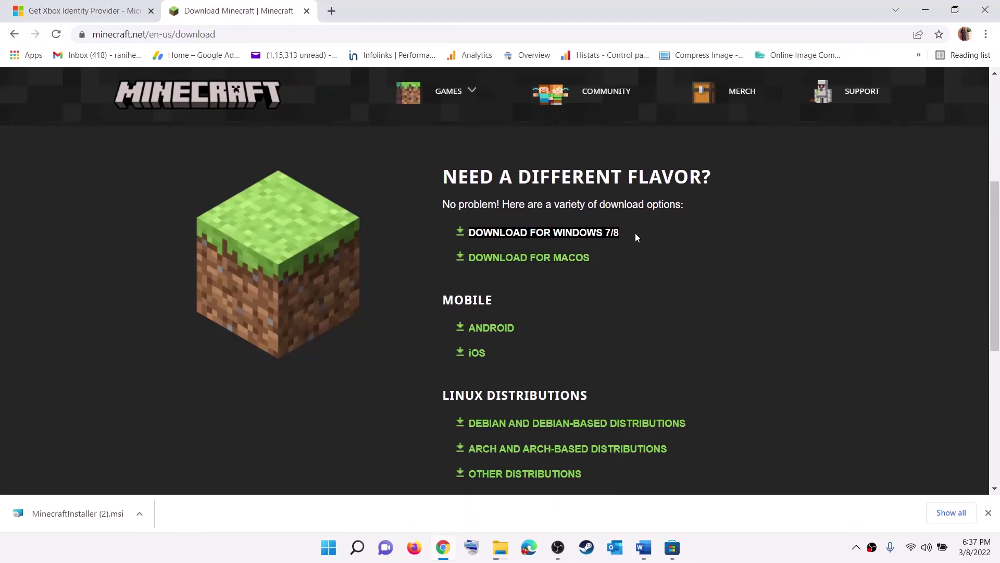
{"action": "left_click_drag", "start_coordinate": [645, 233], "coordinate": [468, 233]}
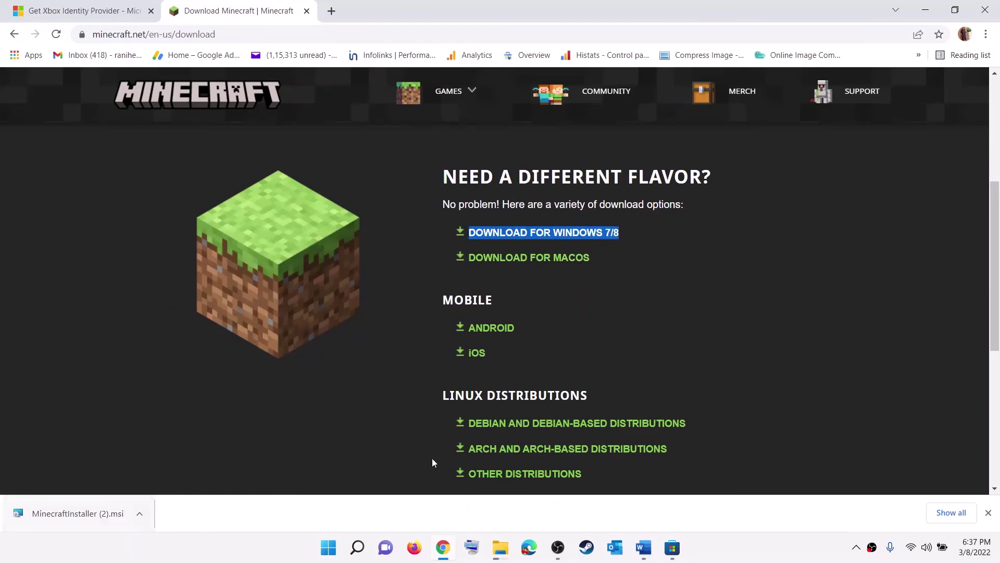
{"action": "left_click", "coordinate": [644, 548]}
{"action": "scroll", "coordinate": [518, 359], "scroll_direction": "down", "scroll_amount": 3}
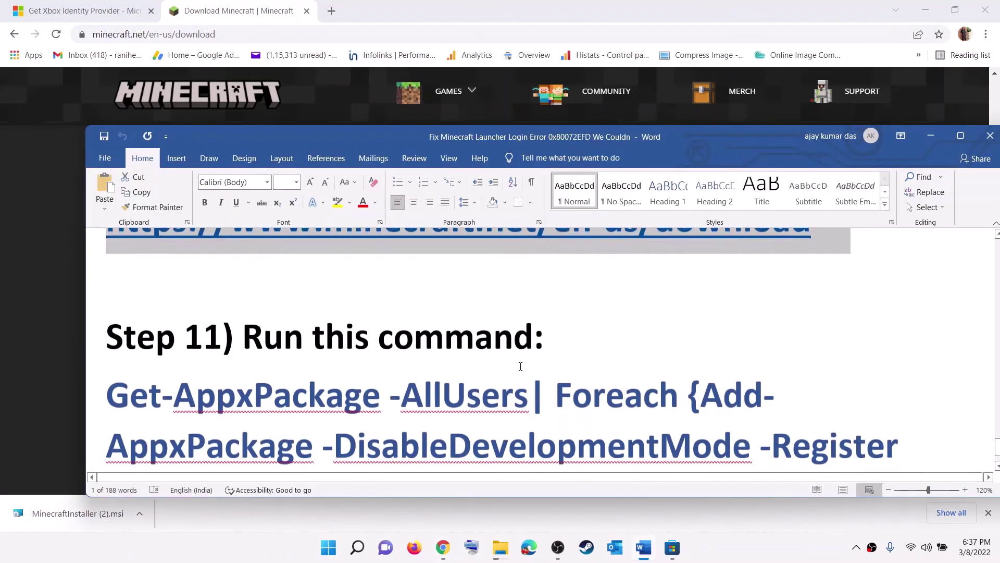
- Copy the Step 11 Get-AppxPackage command from the Word guide
{"action": "scroll", "coordinate": [521, 367], "scroll_direction": "down", "scroll_amount": 2}
{"action": "left_click_drag", "start_coordinate": [795, 430], "coordinate": [107, 320]}
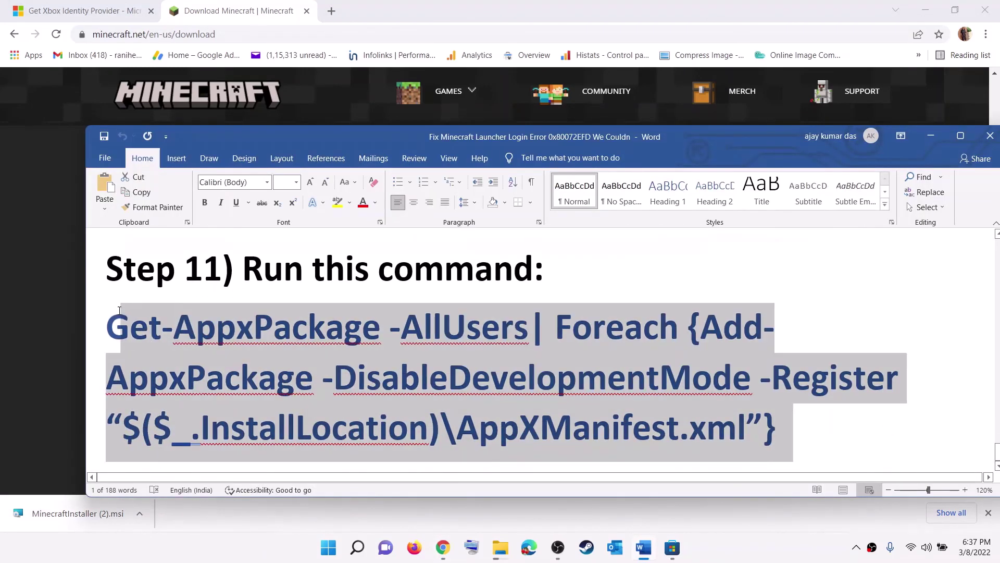
{"action": "right_click", "coordinate": [406, 376]}
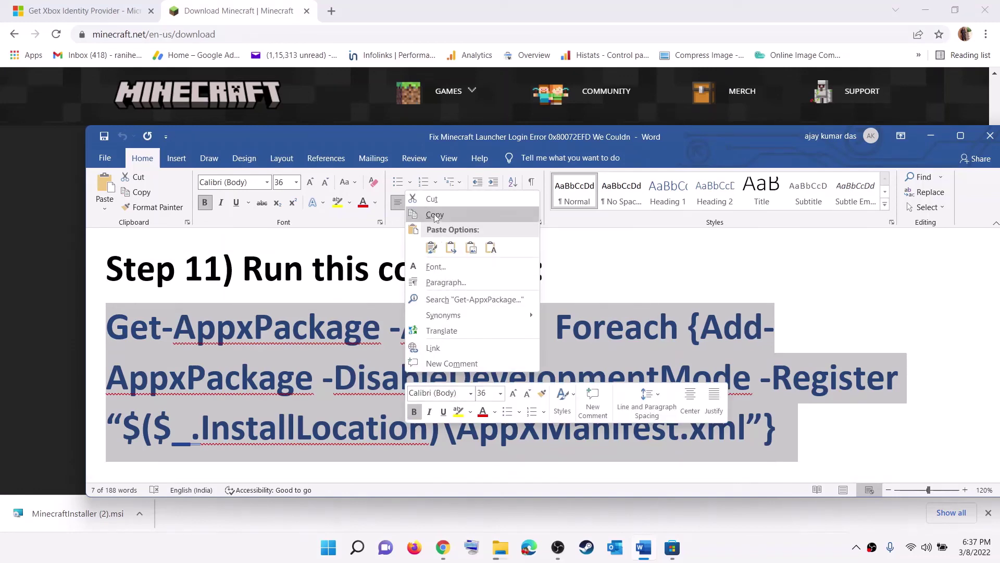
{"action": "left_click", "coordinate": [434, 215]}
- Search Start for powershell and run Windows PowerShell as administrator
{"action": "left_click", "coordinate": [330, 548]}
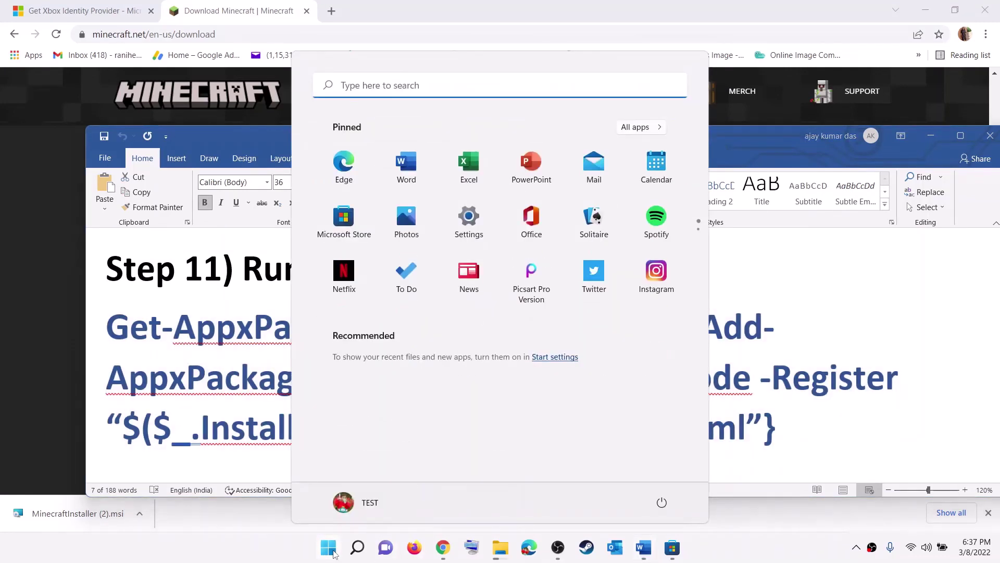
{"action": "type", "text": "powers"}
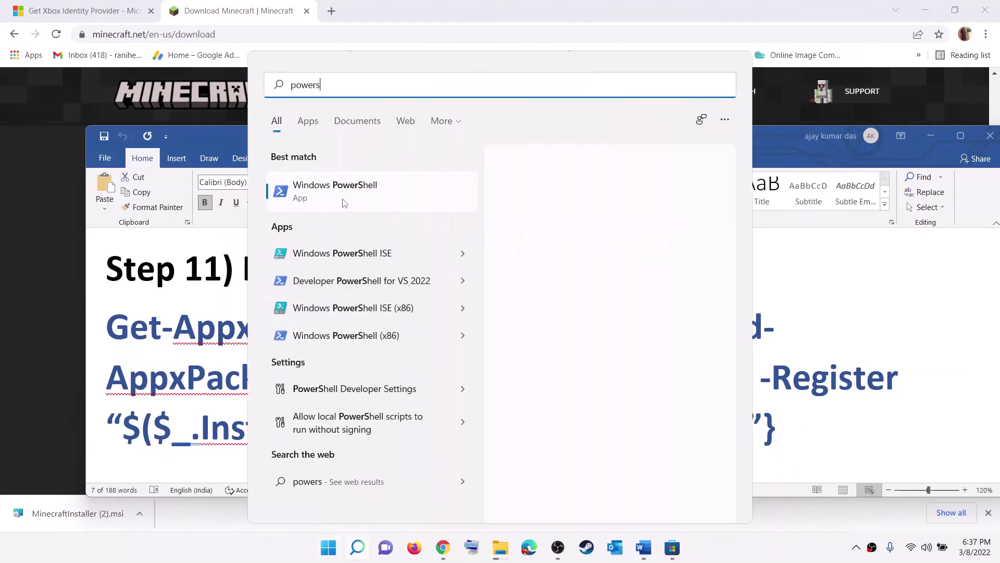
{"action": "type", "text": "he"}
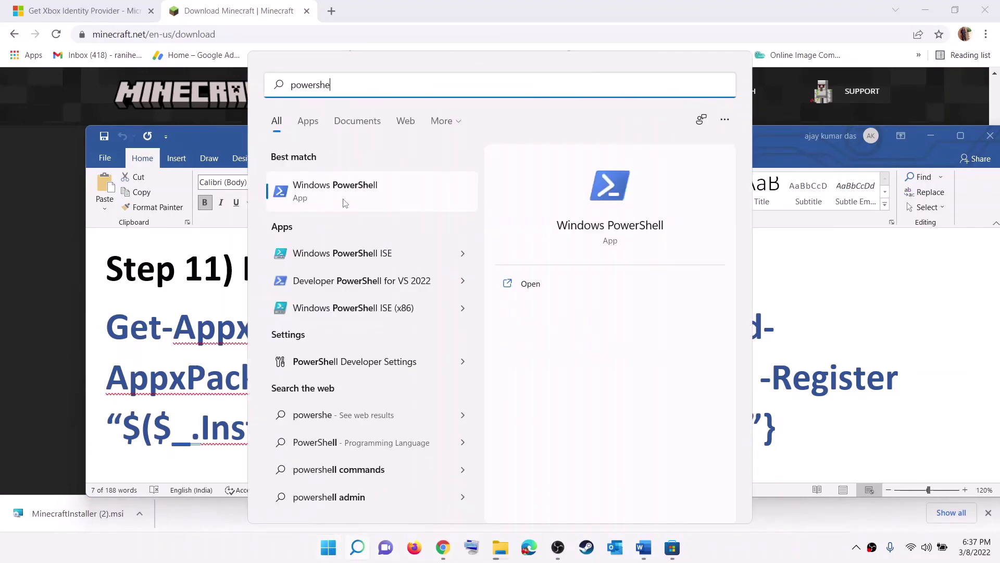
{"action": "type", "text": "ll"}
{"action": "right_click", "coordinate": [420, 207]}
{"action": "left_click", "coordinate": [415, 211]}
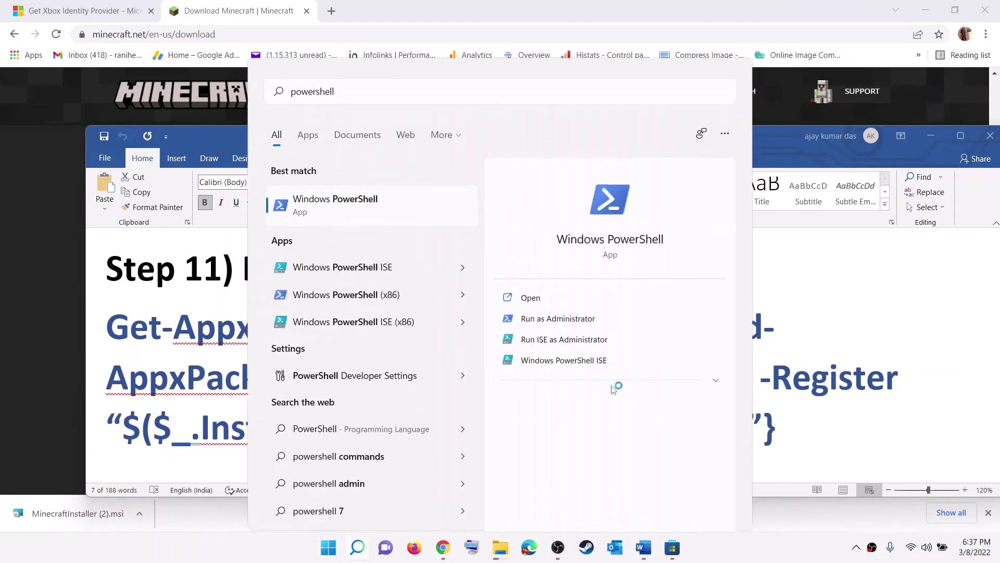
{"action": "left_click", "coordinate": [431, 370]}
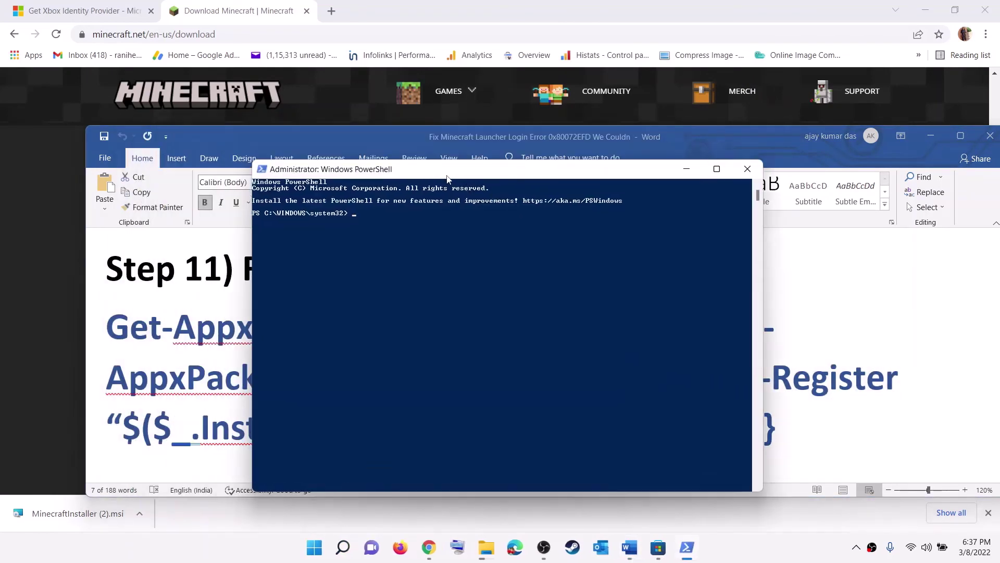
- Run the pasted Get-AppxPackage re-register command, close PowerShell, and search Start for 'mine'
{"action": "key", "text": "ctrl+v"}
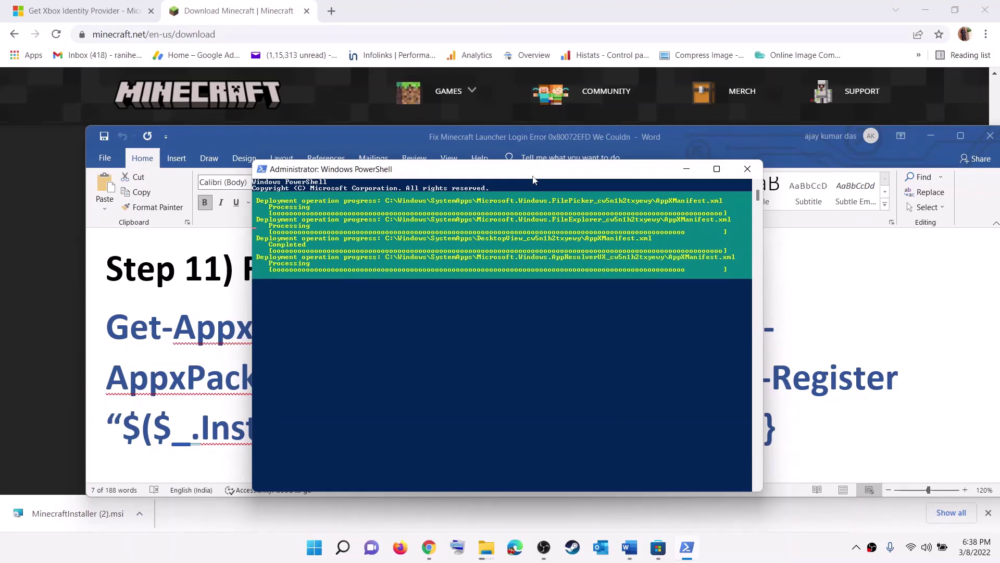
{"action": "left_click", "coordinate": [814, 546]}
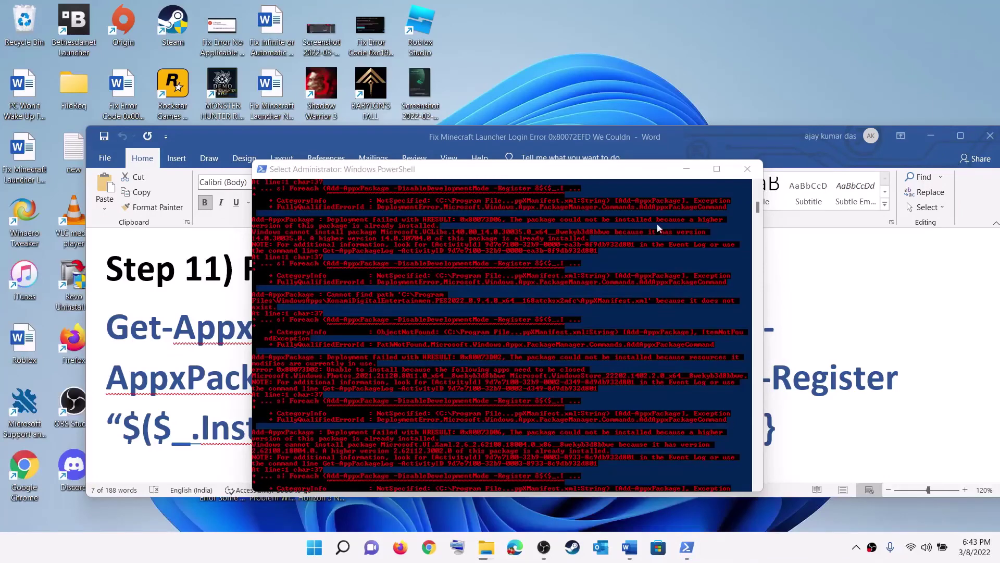
{"action": "left_click", "coordinate": [748, 169]}
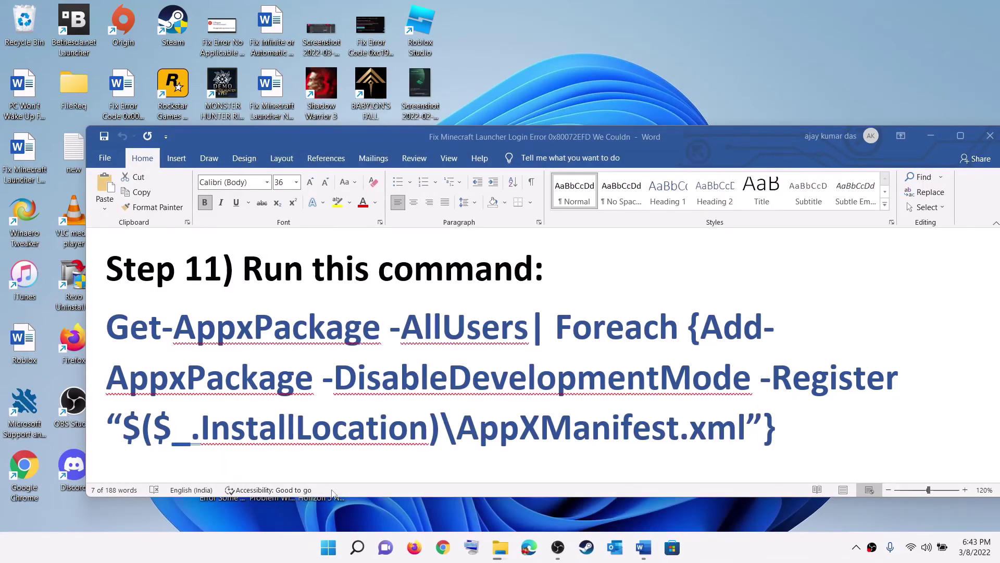
{"action": "left_click", "coordinate": [333, 551]}
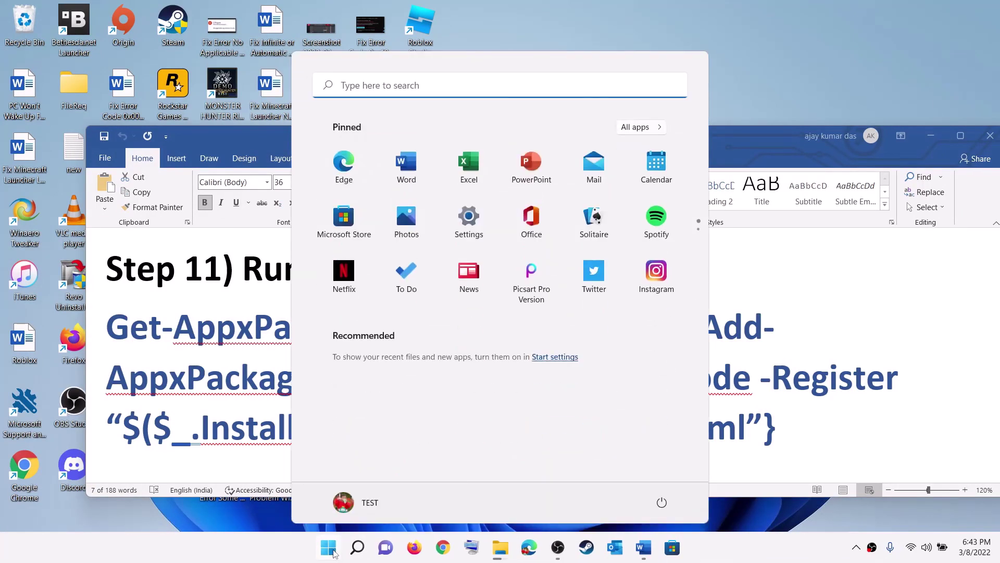
{"action": "type", "text": "mine"}
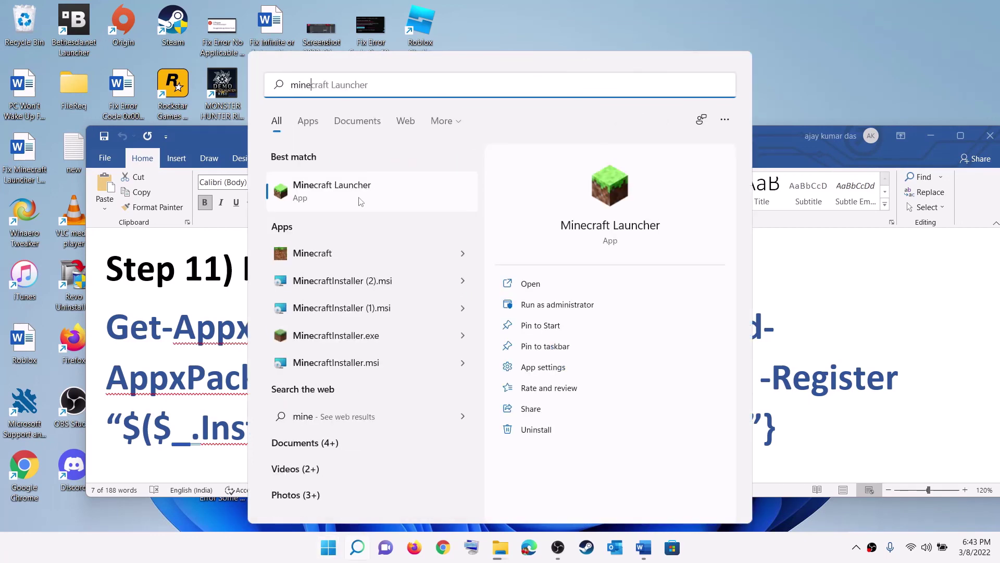